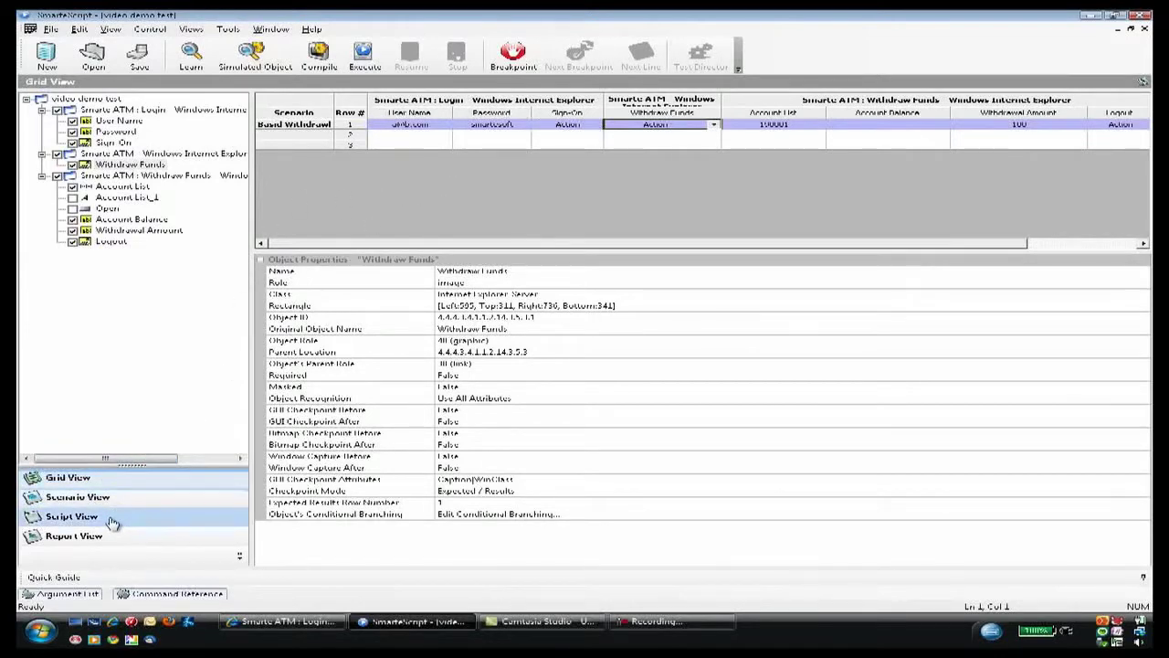
- Examine the generated script code for the User Name, Password and Sign-On objects, then return to the test grid
left_click(73, 517)
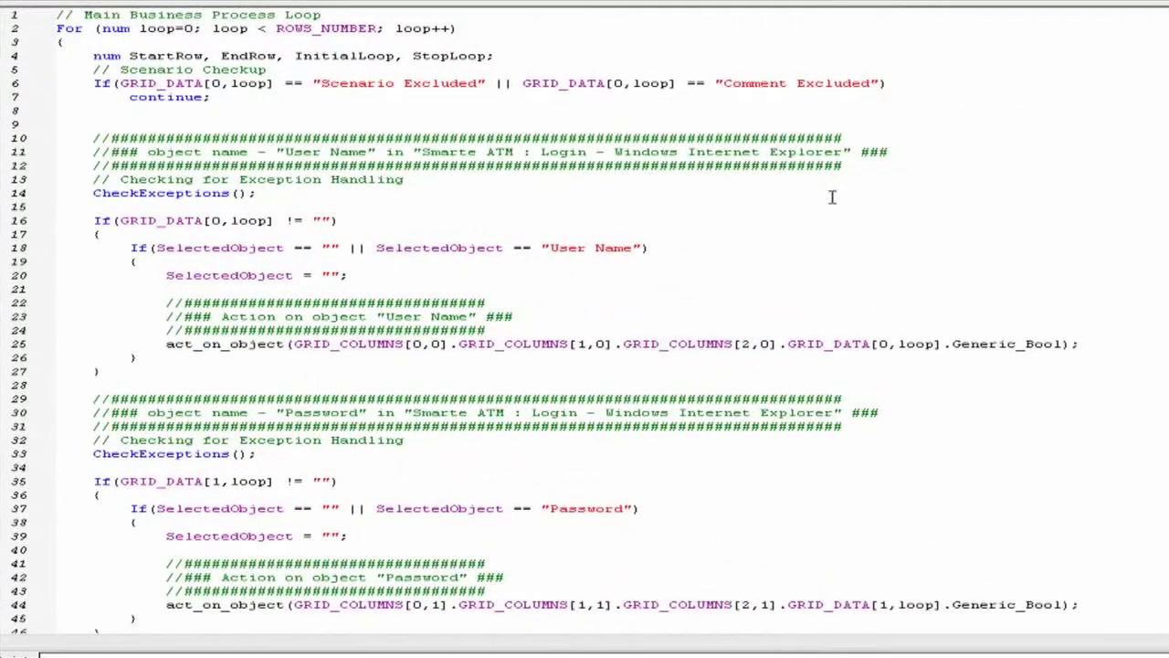
scroll(817, 203, "down", 6)
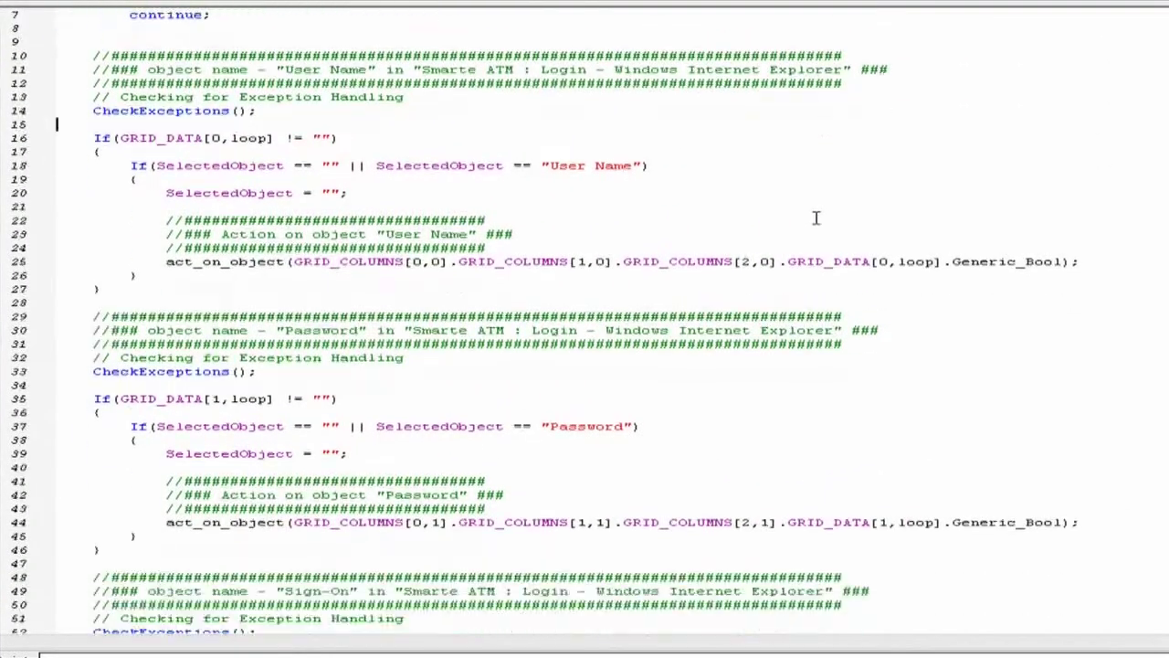
scroll(808, 221, "up", 6)
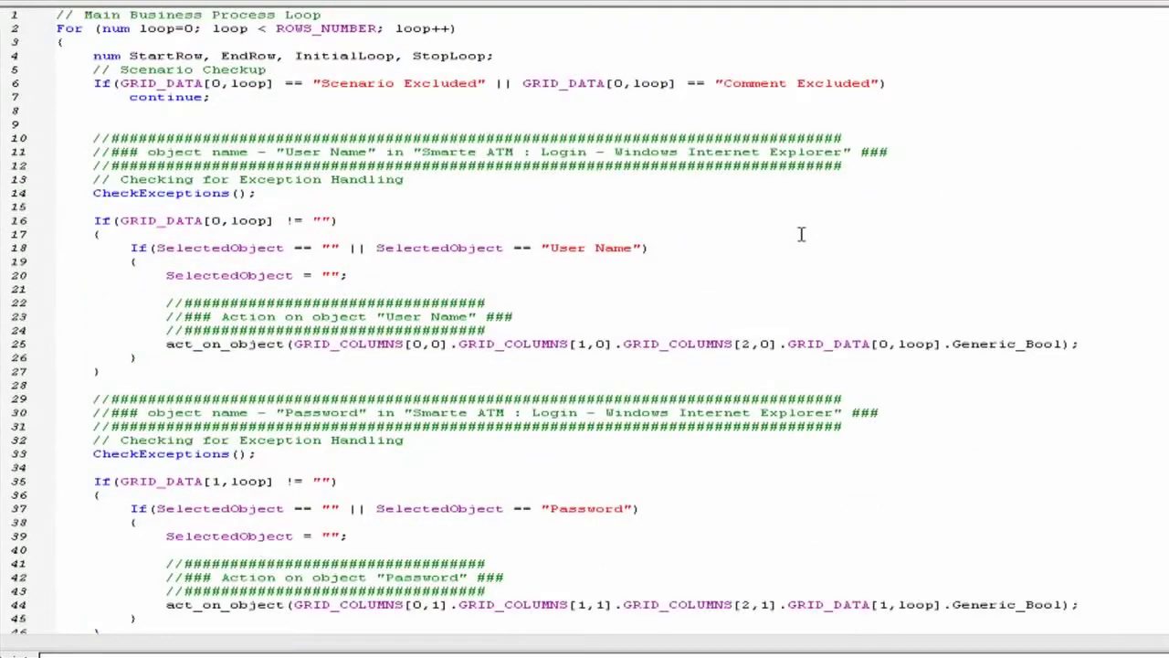
scroll(790, 254, "down", 6)
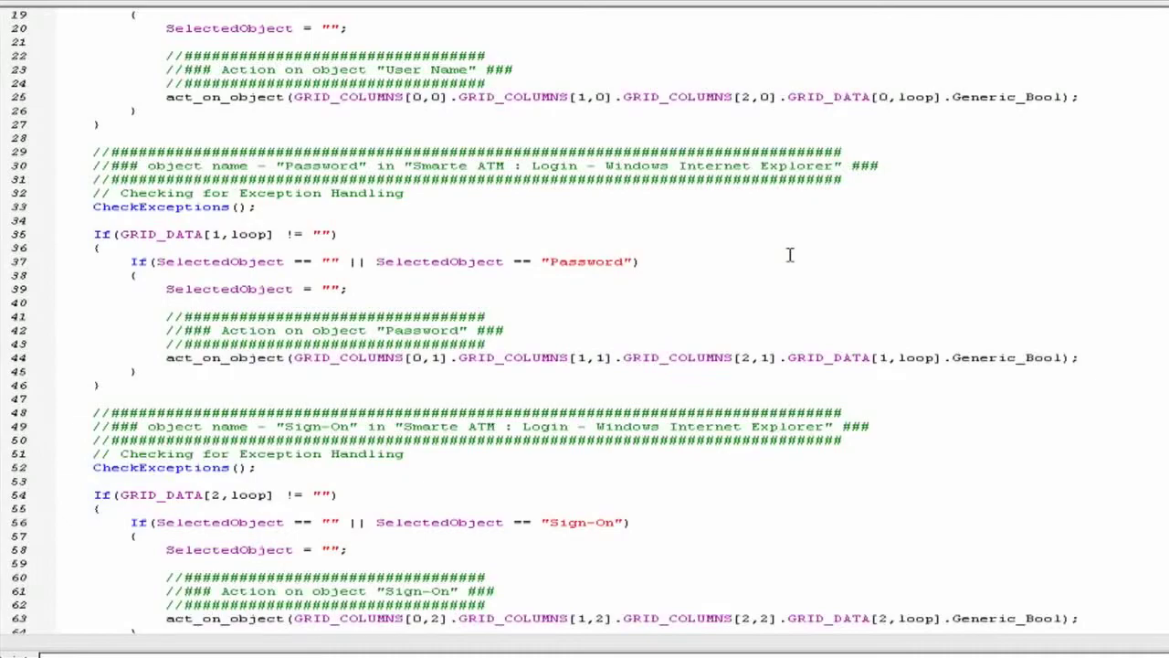
scroll(793, 255, "down", 6)
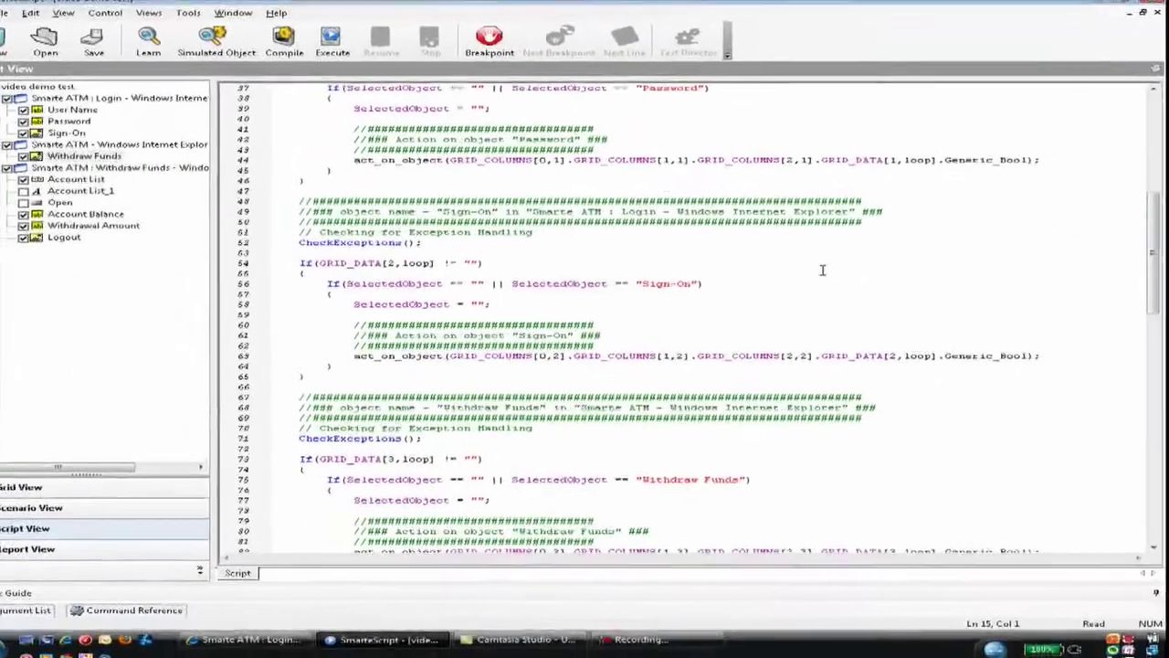
scroll(804, 260, "up", 6)
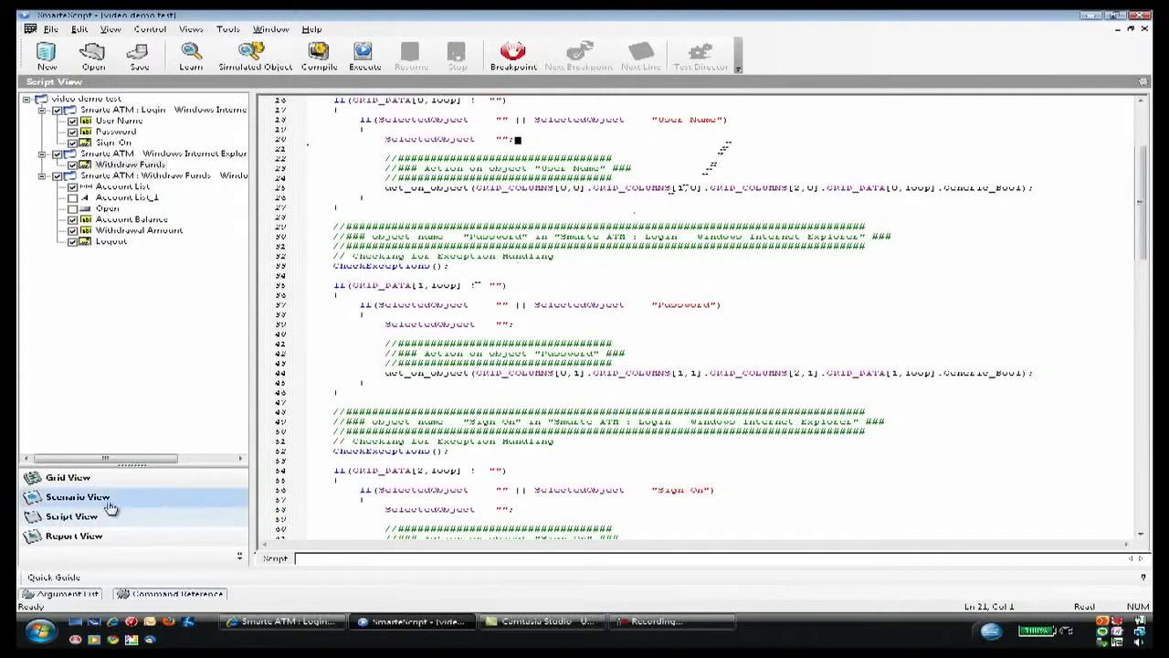
left_click(67, 477)
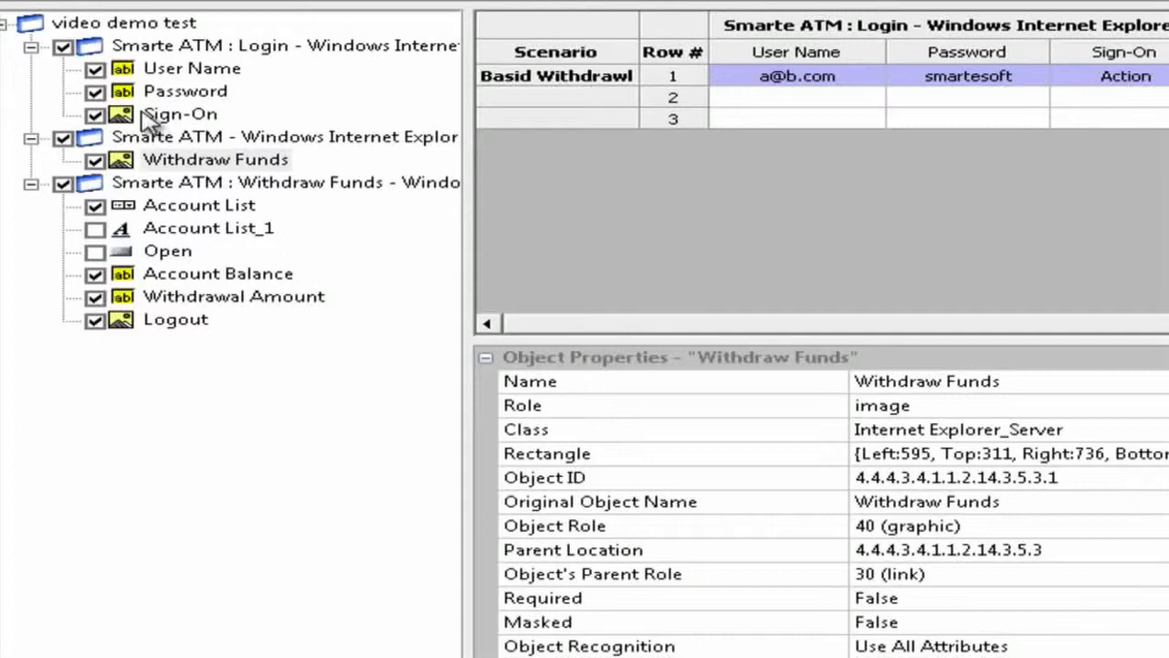
- Add a Sync - Object command named "Validate Login" to the "Smarte ATM - Windows Internet Explorer" window
right_click(207, 146)
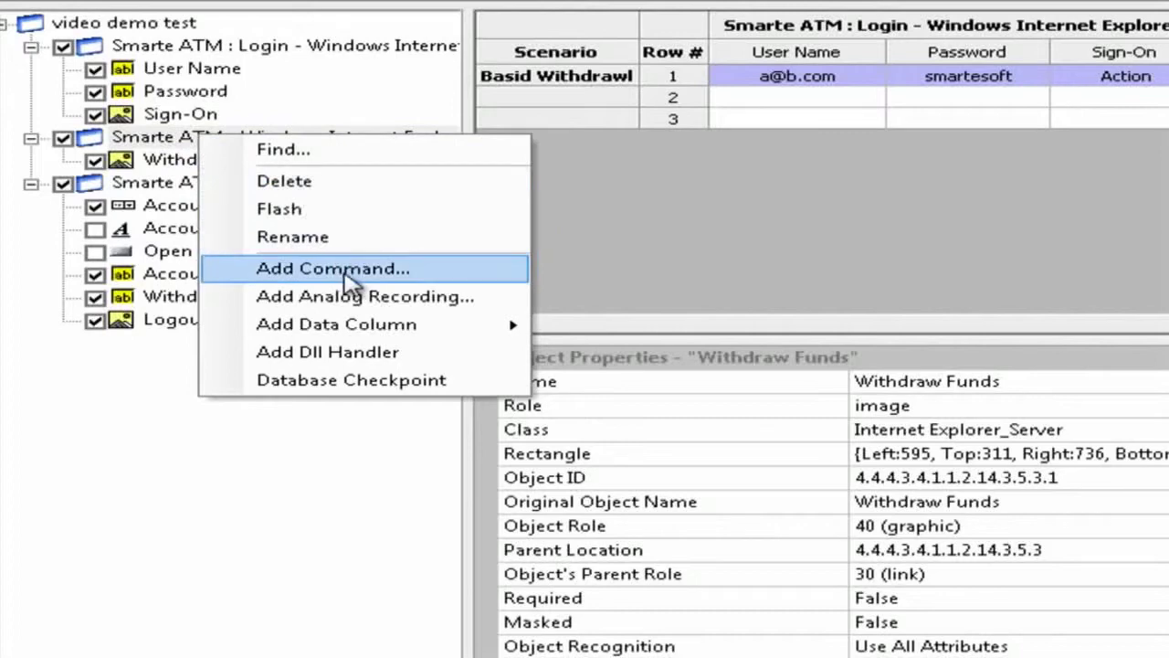
left_click(346, 271)
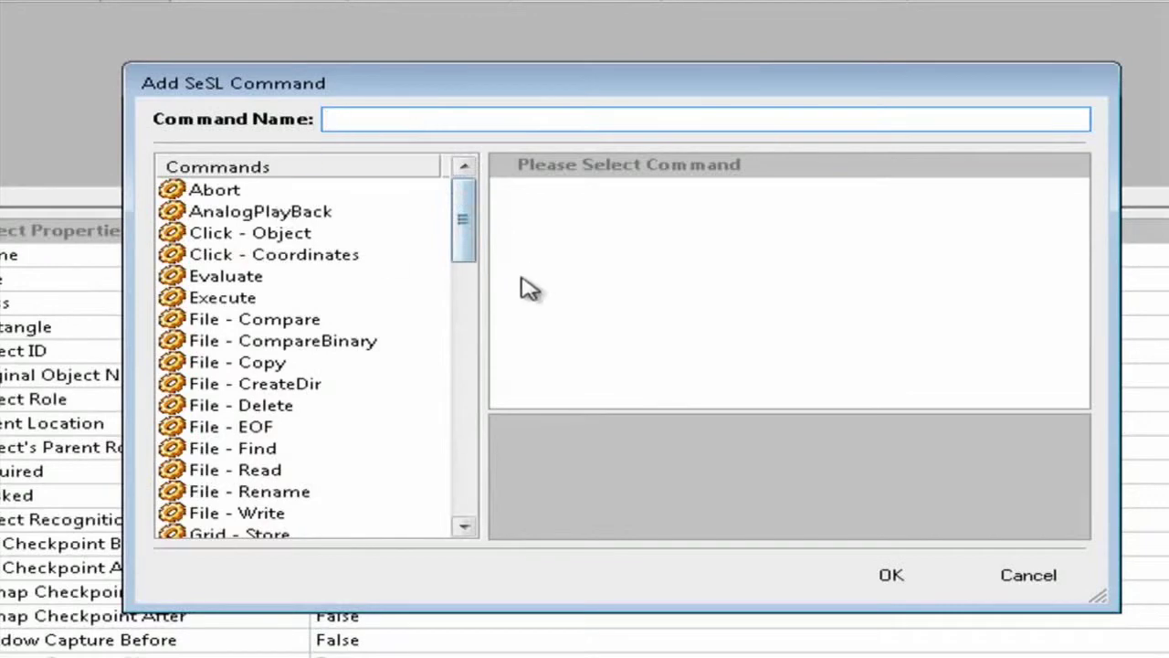
left_click_drag(468, 229, 450, 484)
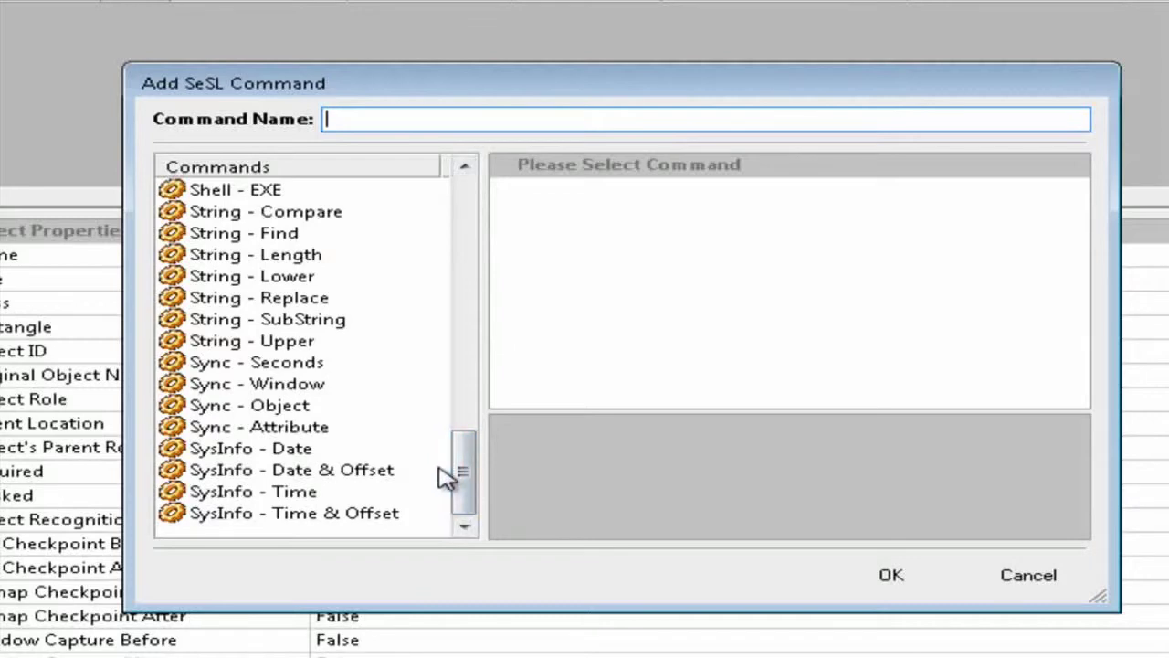
left_click(277, 407)
left_click(403, 123)
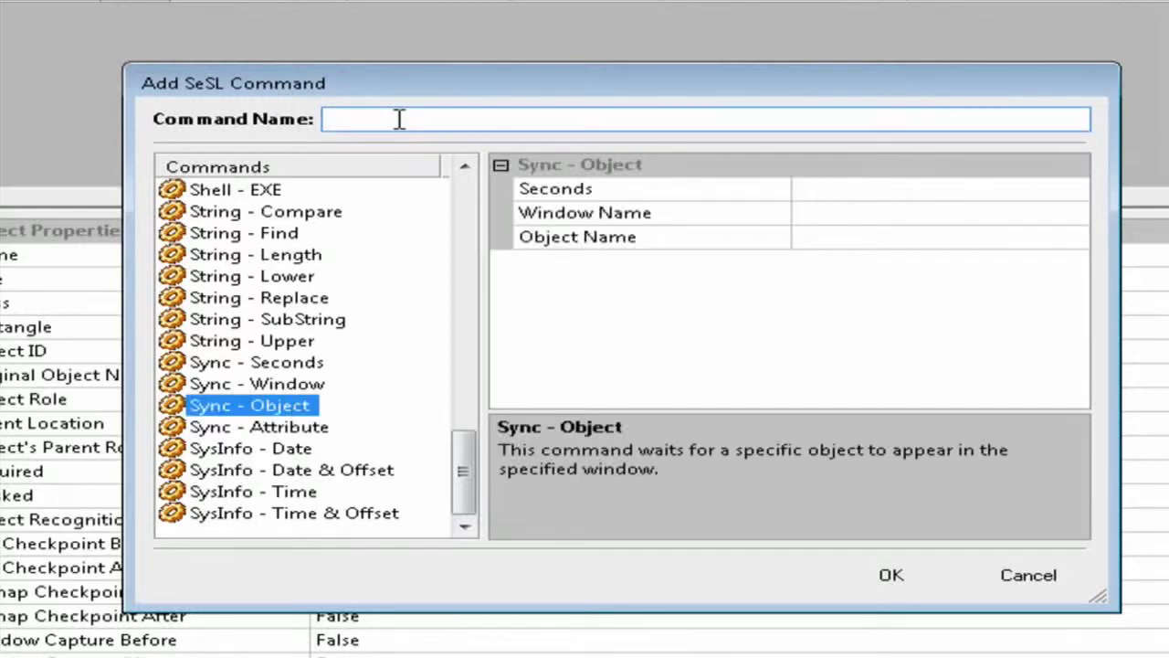
left_click(399, 118)
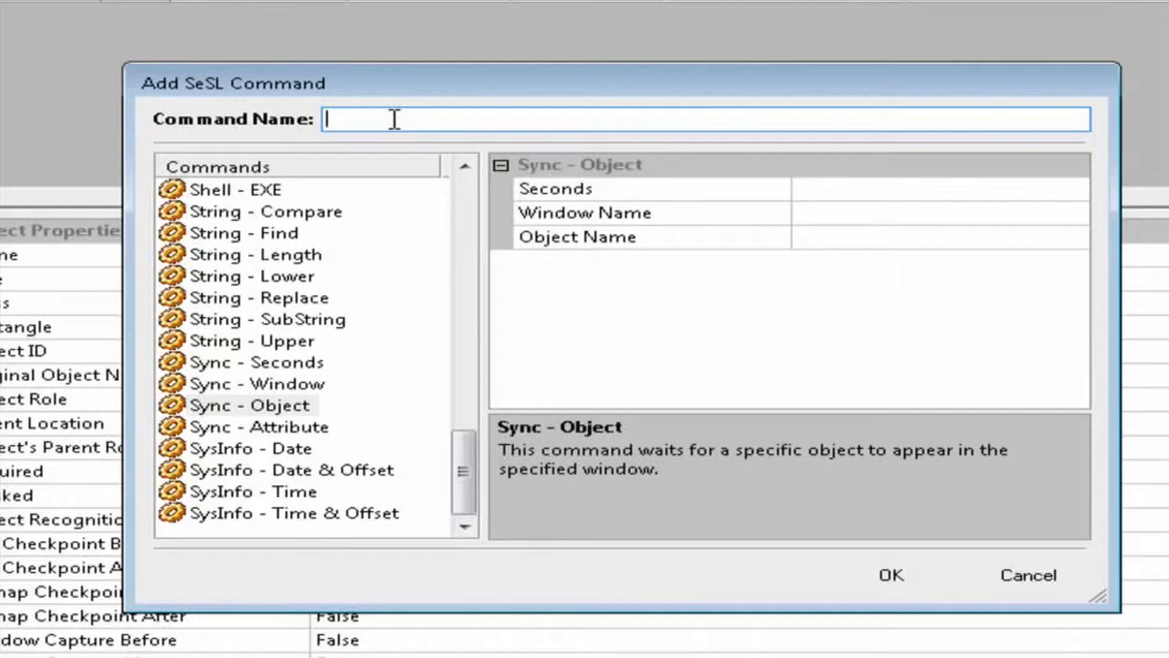
type("Validate Login")
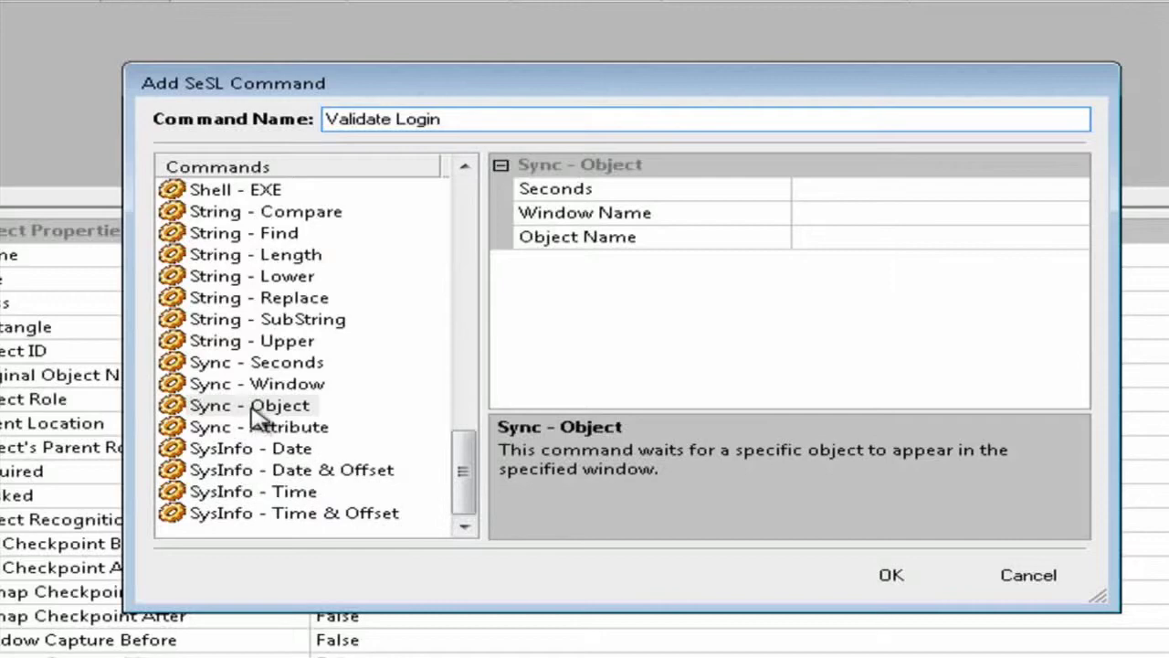
- Set the sync command to wait 30 seconds for "Withdraw Funds" in "Smarte ATM - Windows Internet Explorer" and confirm it
left_click(833, 188)
left_click(828, 212)
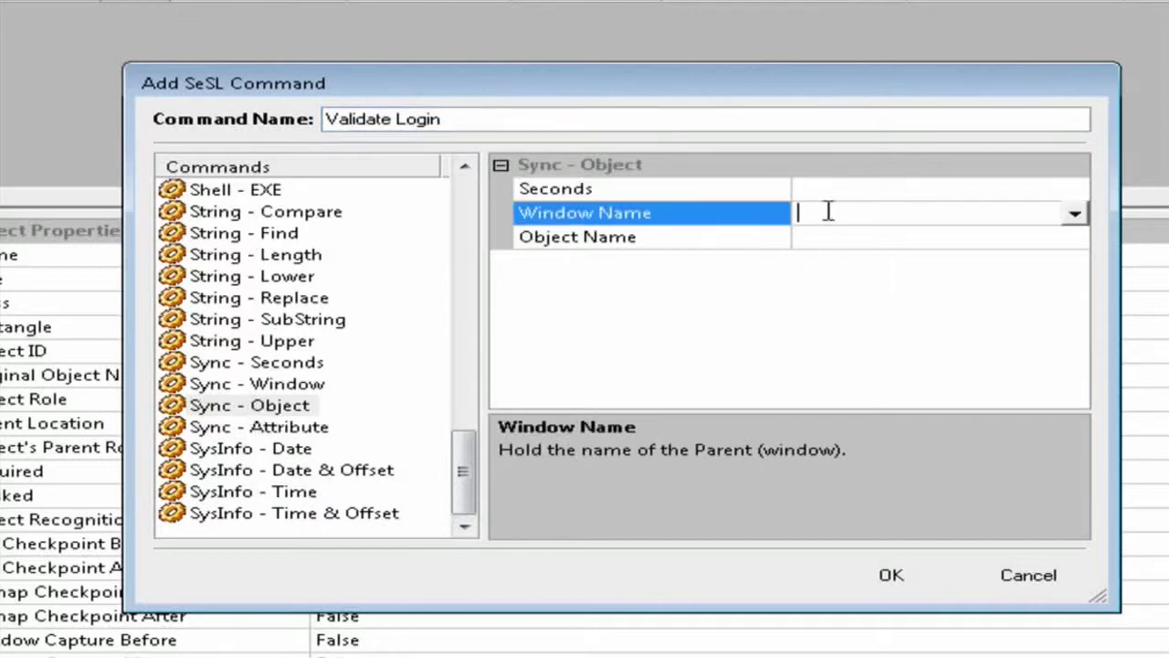
left_click(827, 236)
left_click(833, 190)
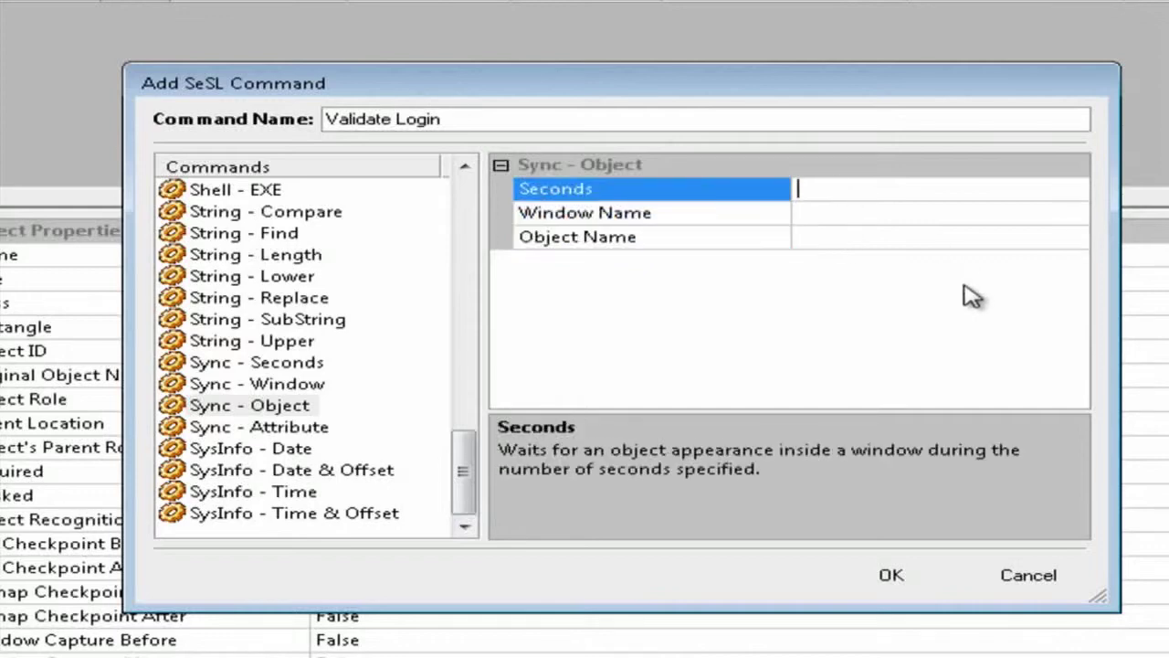
type("30")
left_click(946, 212)
left_click(1075, 216)
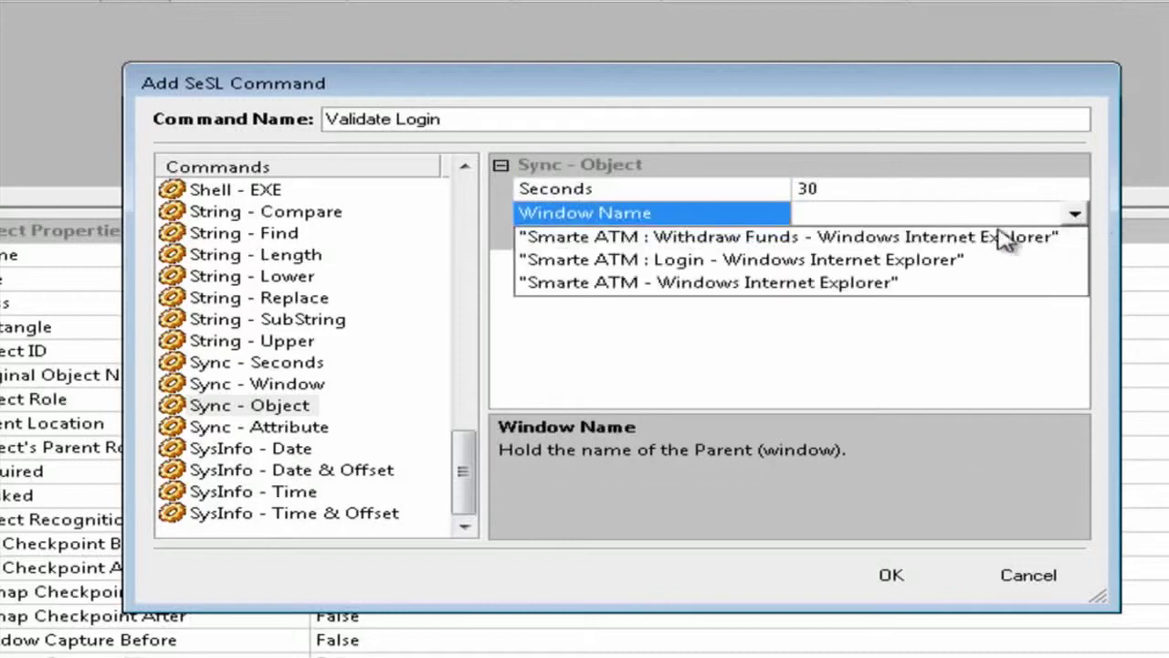
left_click(754, 285)
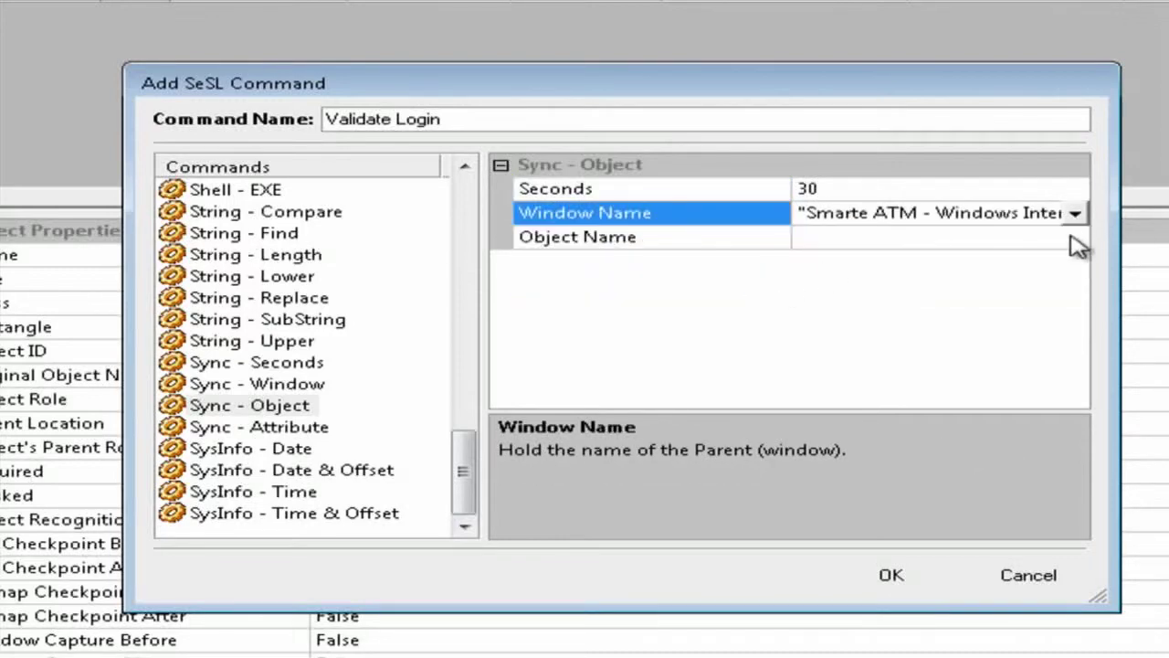
left_click(1077, 240)
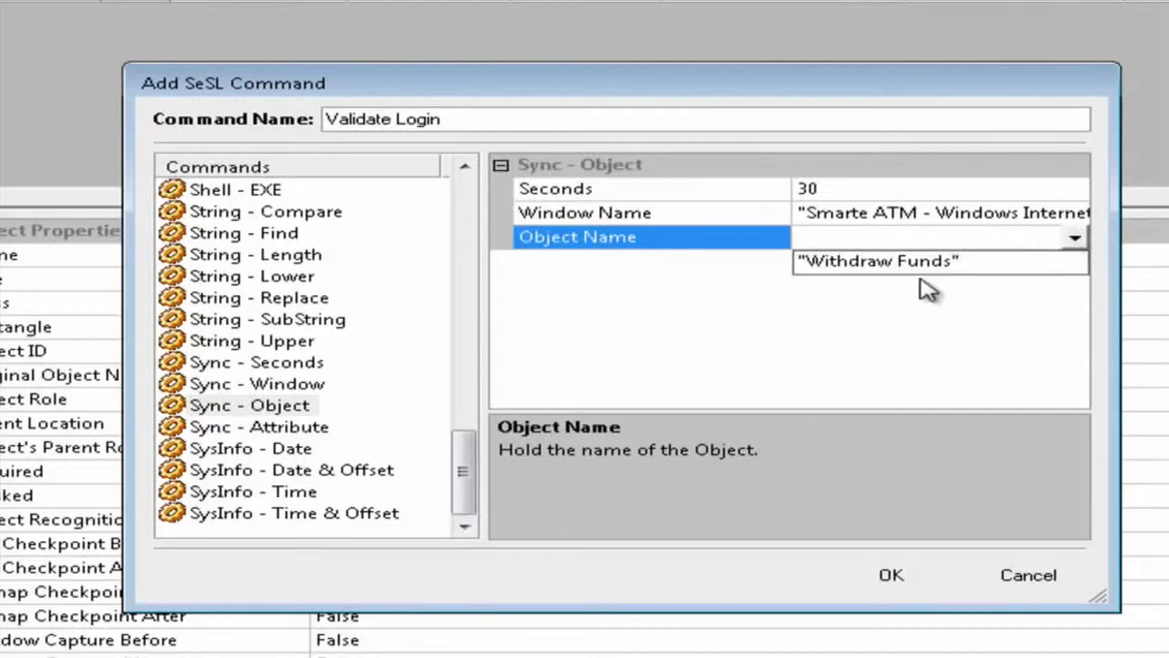
left_click(952, 261)
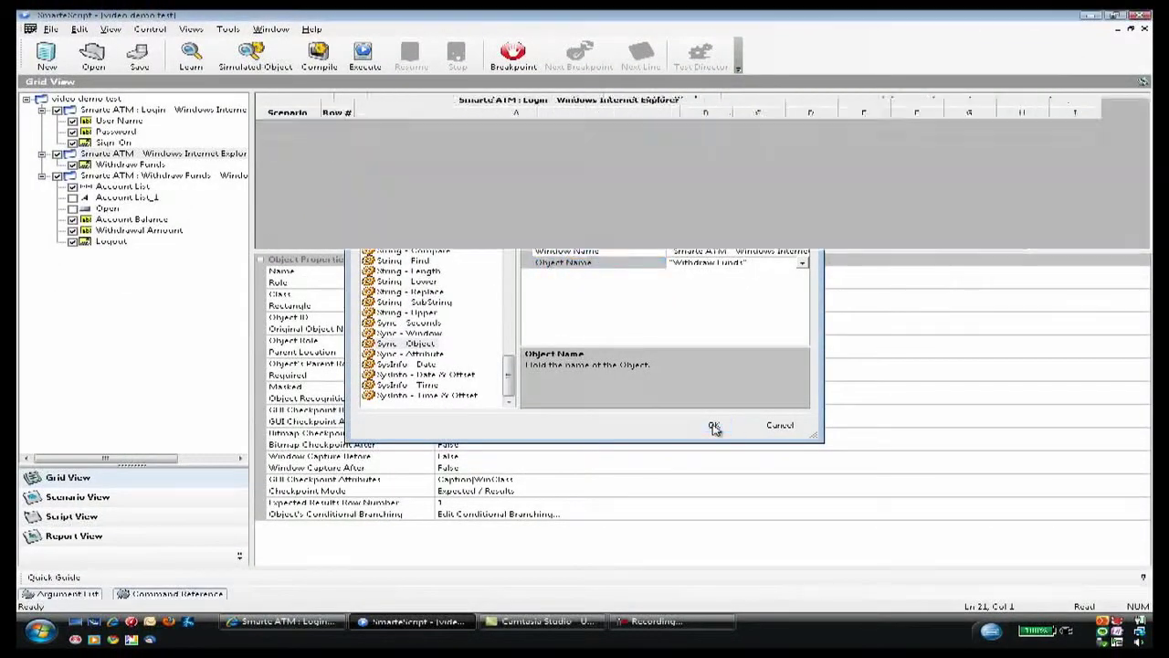
left_click(715, 425)
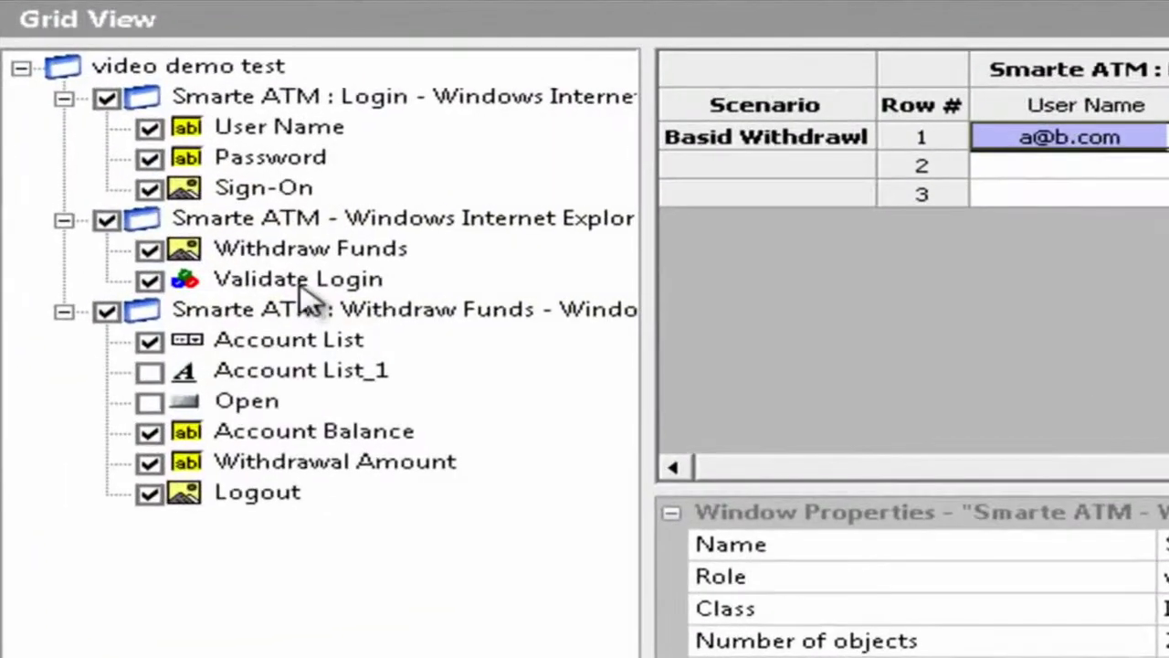
- Move Validate Login above Withdraw Funds in the object tree and assign its Sync command to row 1 of the grid
left_click(263, 257)
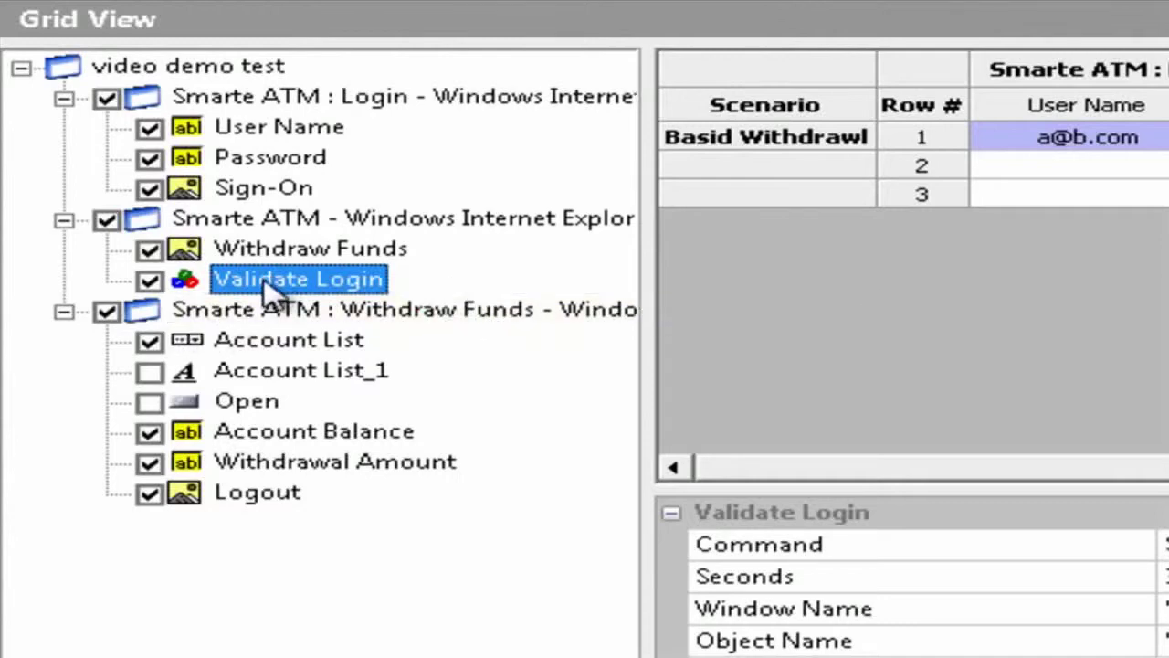
left_click_drag(268, 290, 262, 229)
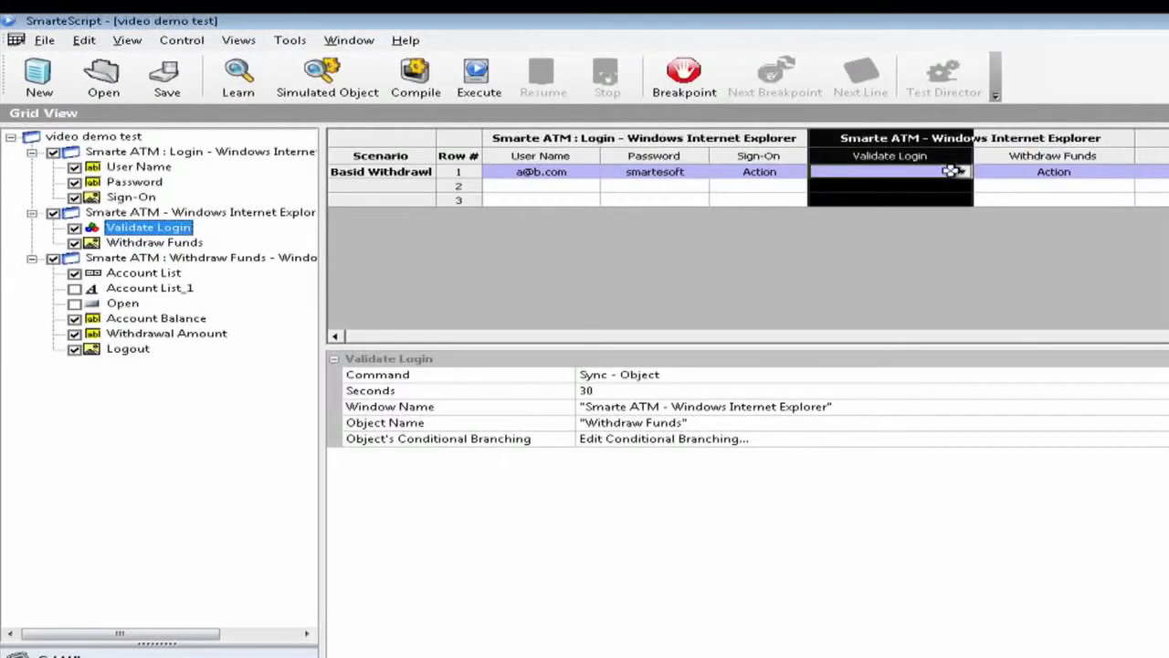
left_click(962, 172)
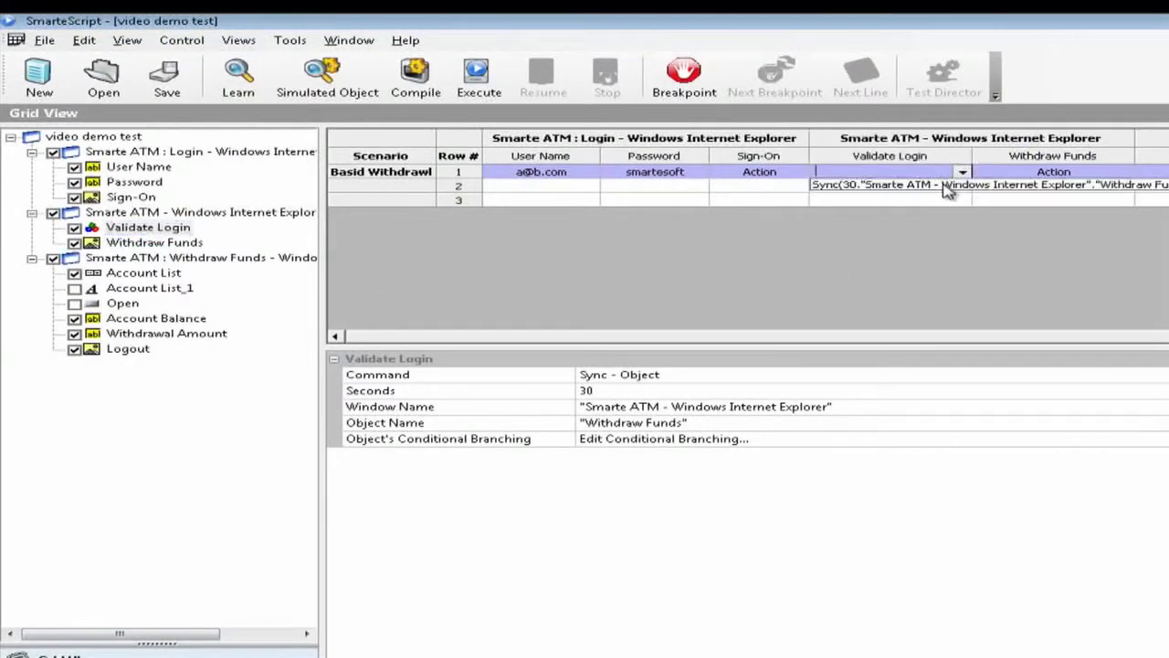
left_click(946, 185)
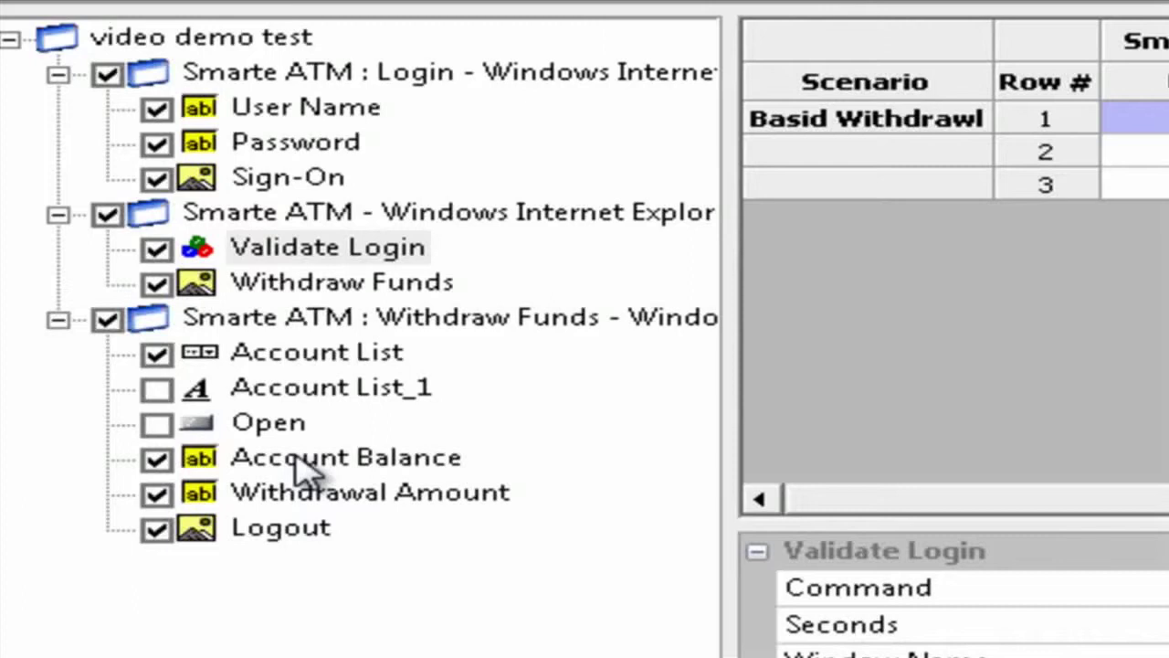
- Start an Info command named "Get Balance" for the "Smarte ATM : Withdraw Funds" window
right_click(331, 321)
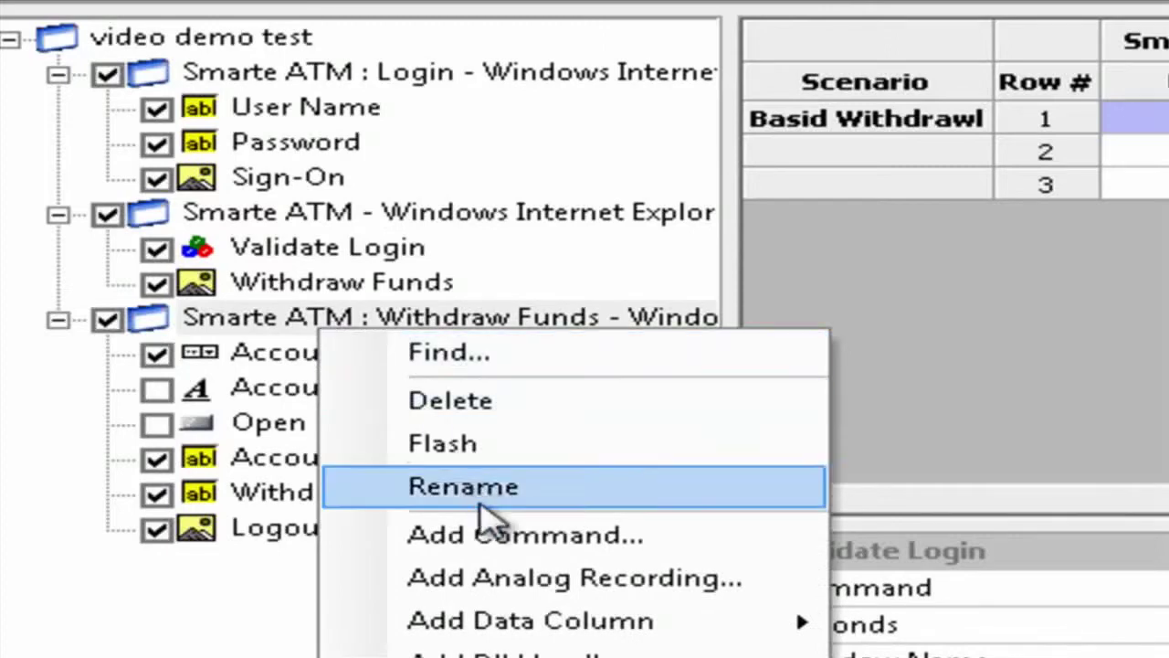
left_click(497, 539)
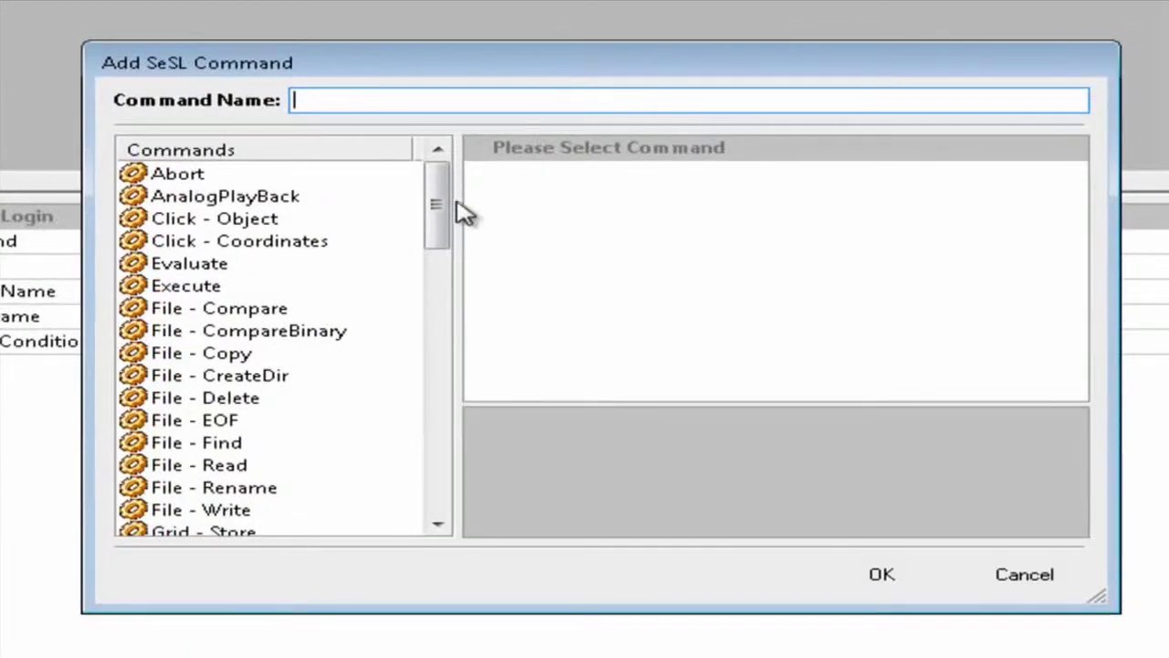
left_click_drag(483, 213, 439, 264)
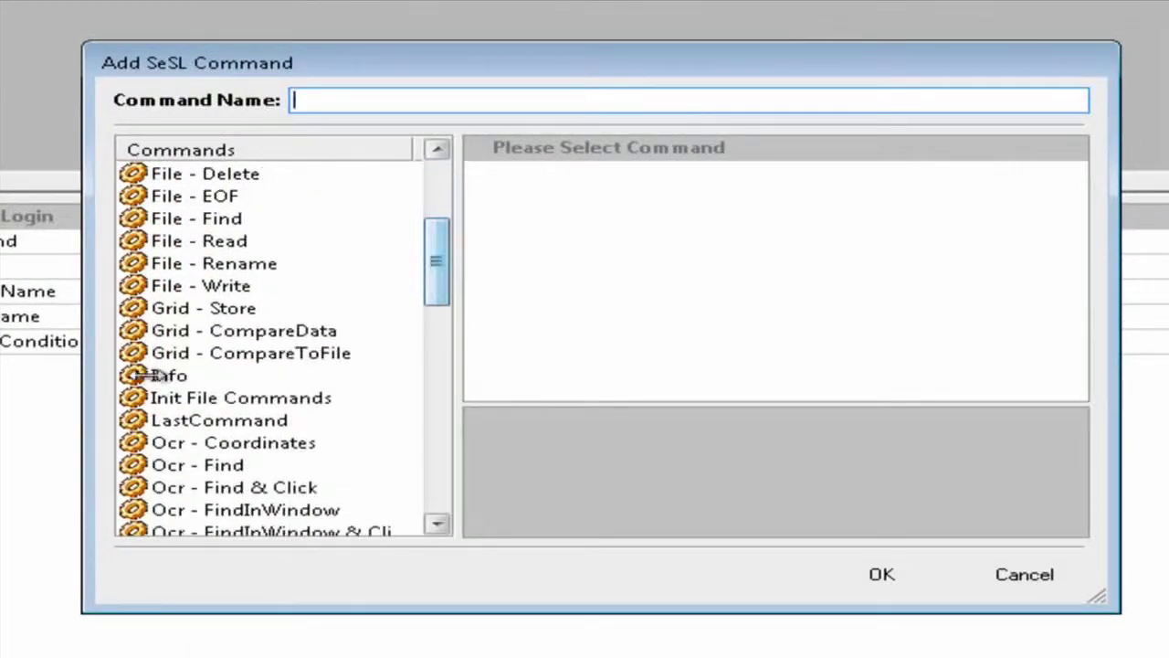
left_click(169, 376)
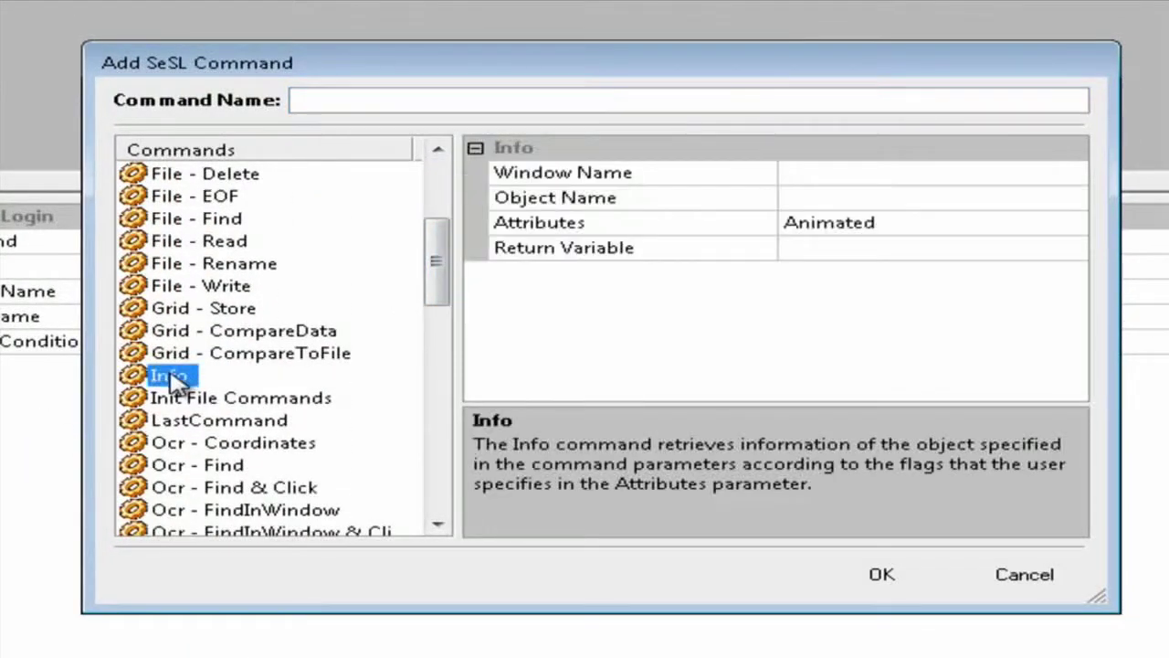
left_click(385, 102)
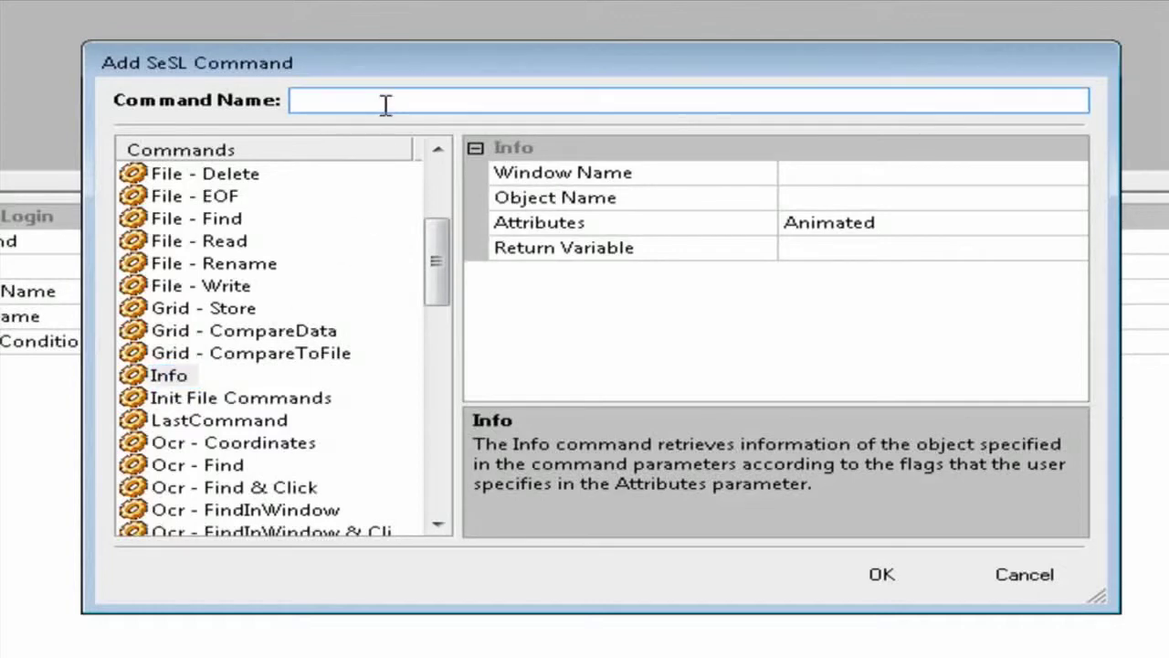
type("Get Balance")
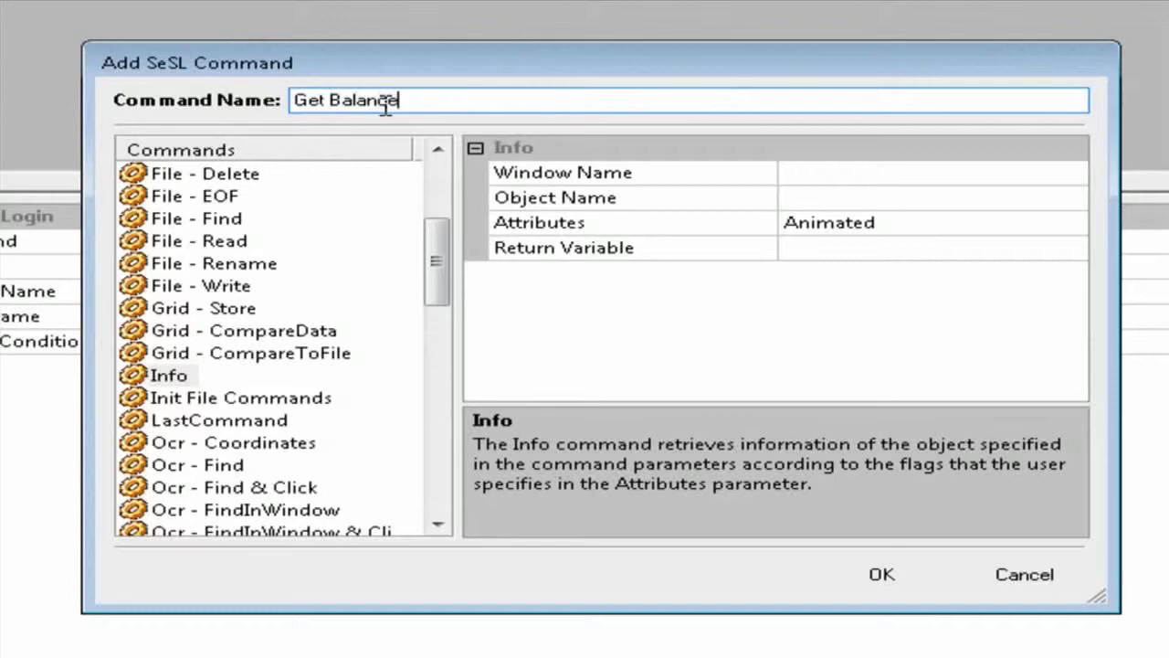
- Target the Info command at the "Account Balance" object in the "Smarte ATM : Withdraw Funds - Windows Internet Explorer" window
left_click(890, 174)
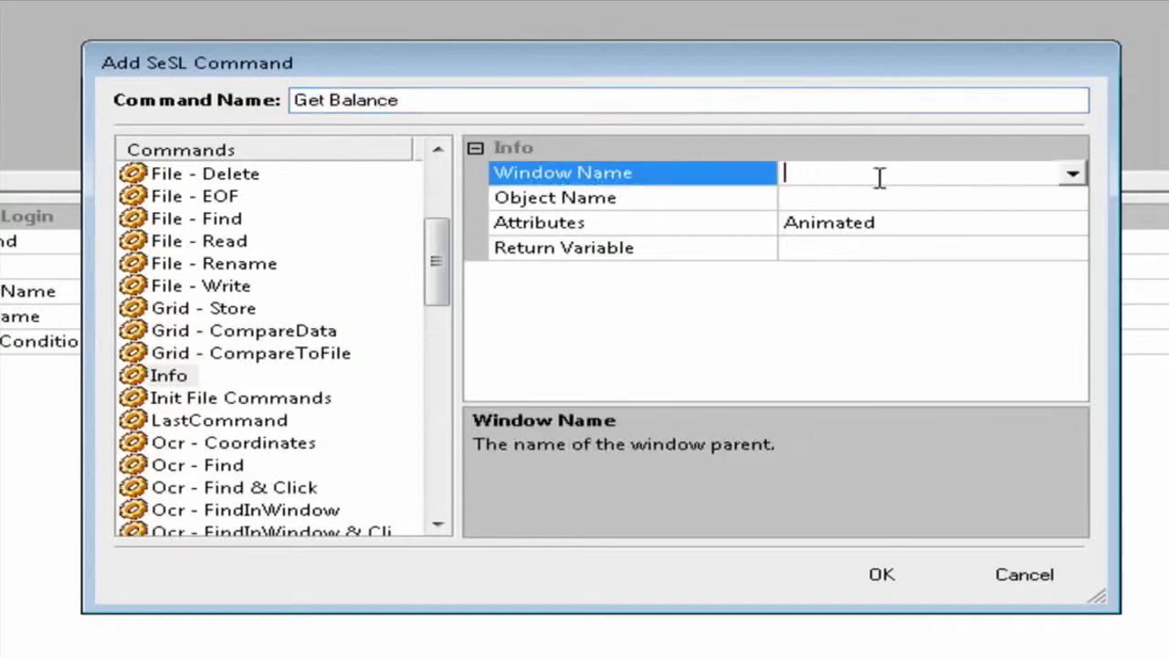
left_click(1072, 174)
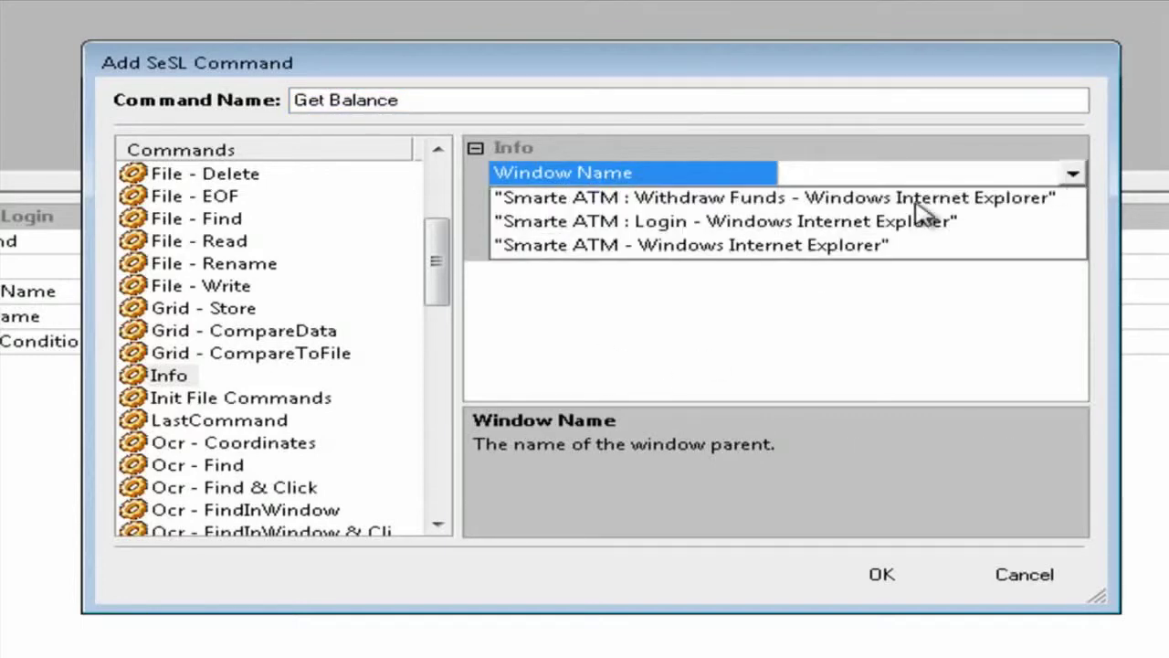
left_click(842, 199)
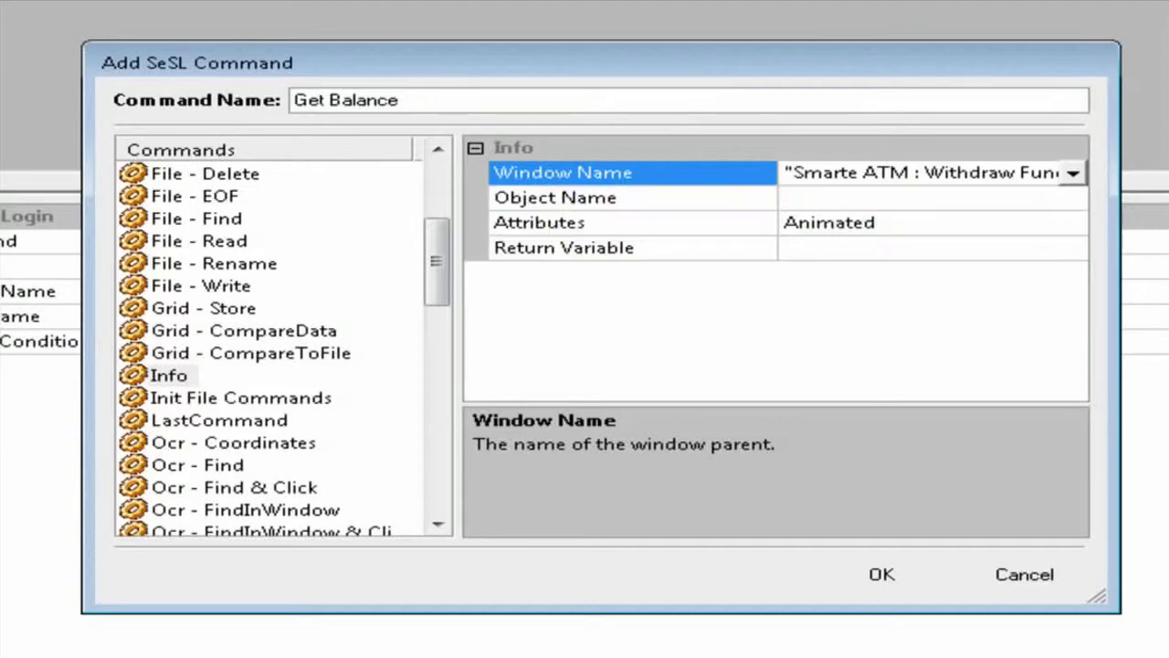
left_click(1075, 200)
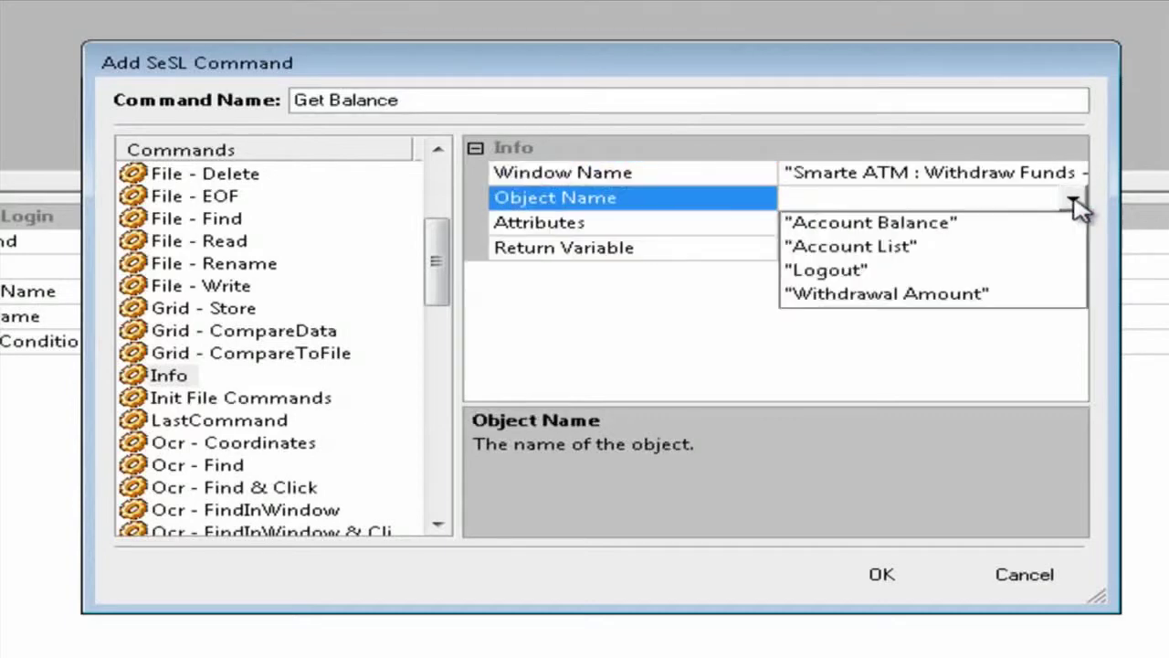
left_click(941, 224)
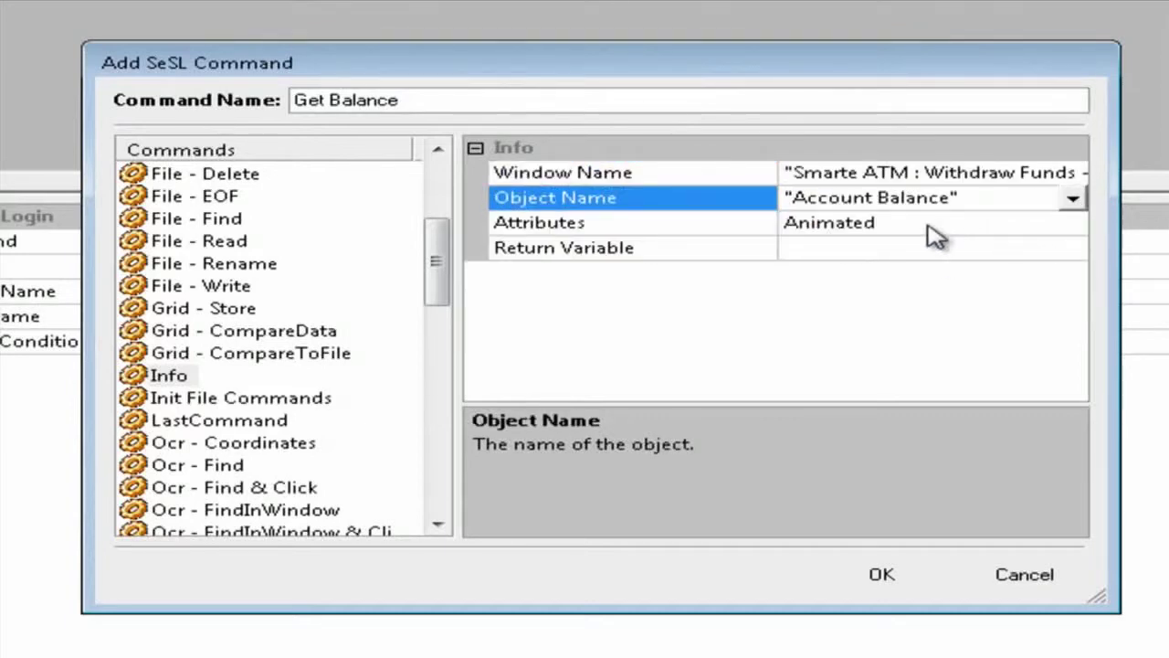
- Set the attribute retrieved by the Get Balance Info command to Value
left_click(1075, 228)
left_click(1074, 227)
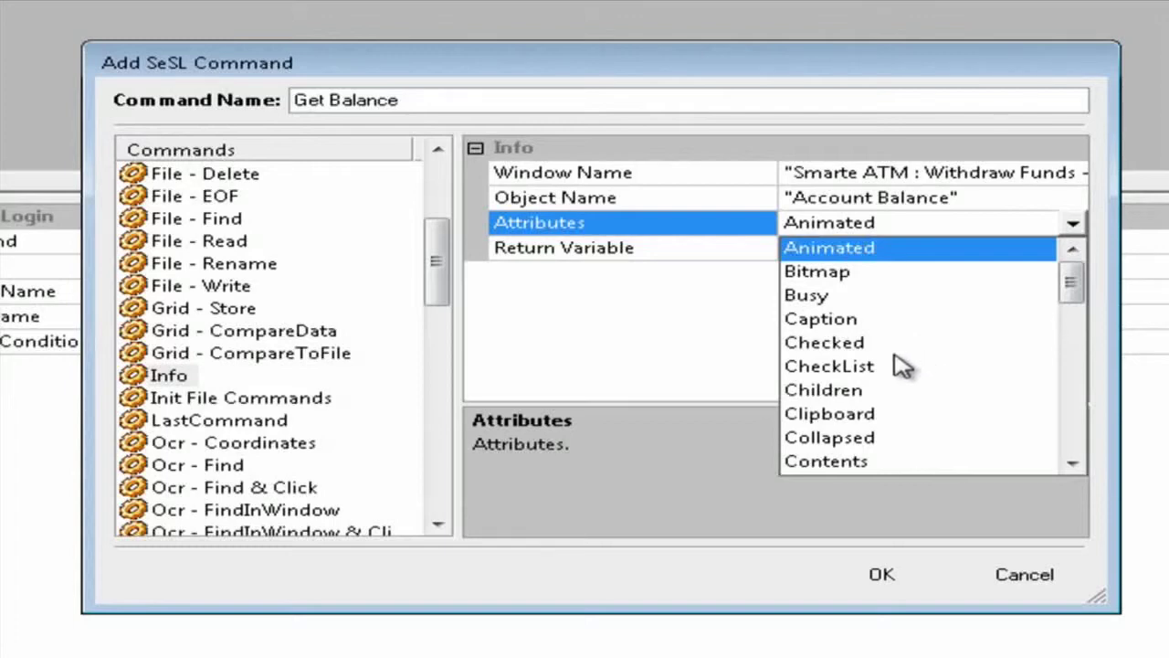
scroll(859, 324, "down", 1)
scroll(861, 335, "down", 2)
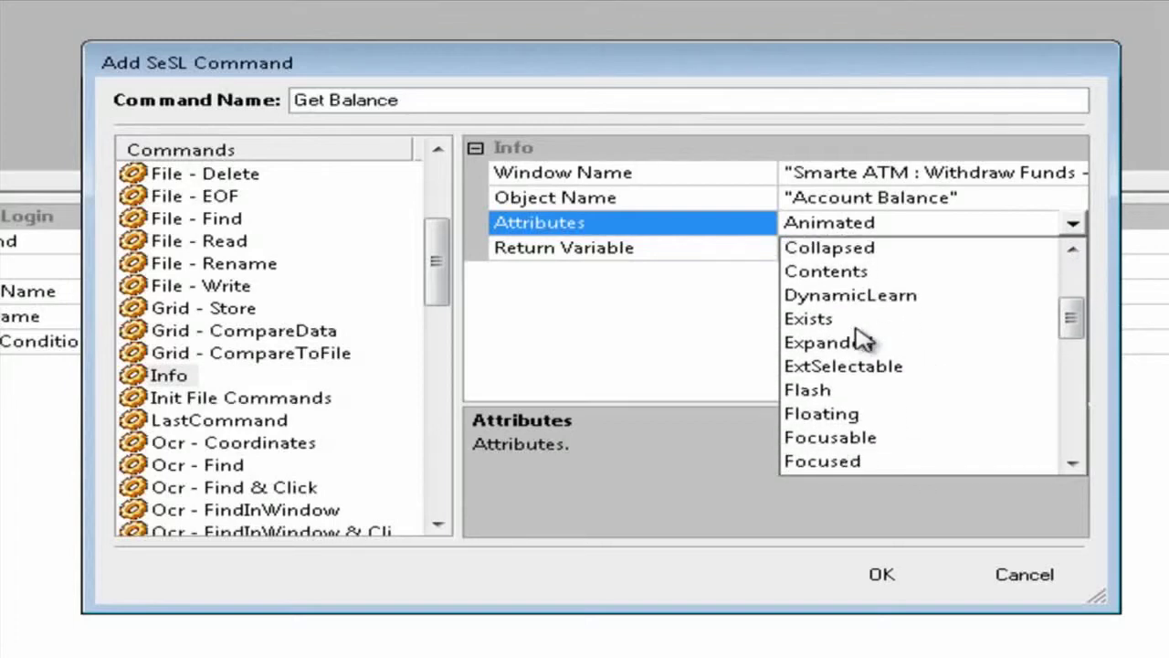
scroll(863, 338, "down", 1)
scroll(866, 349, "down", 7)
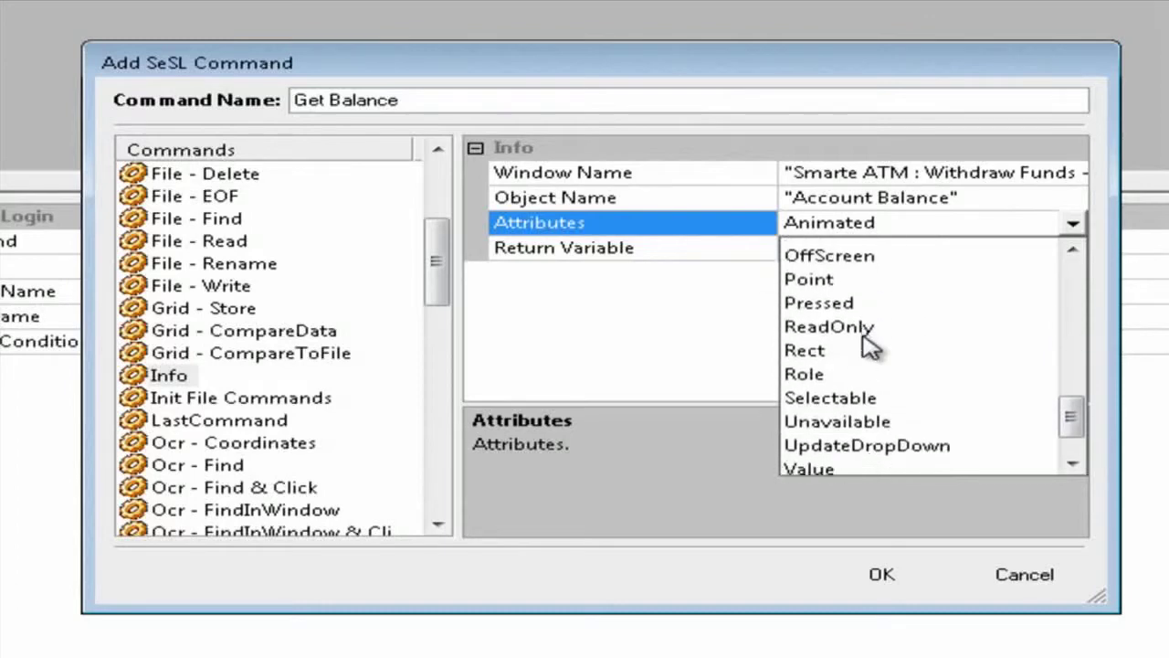
scroll(864, 352, "down", 1)
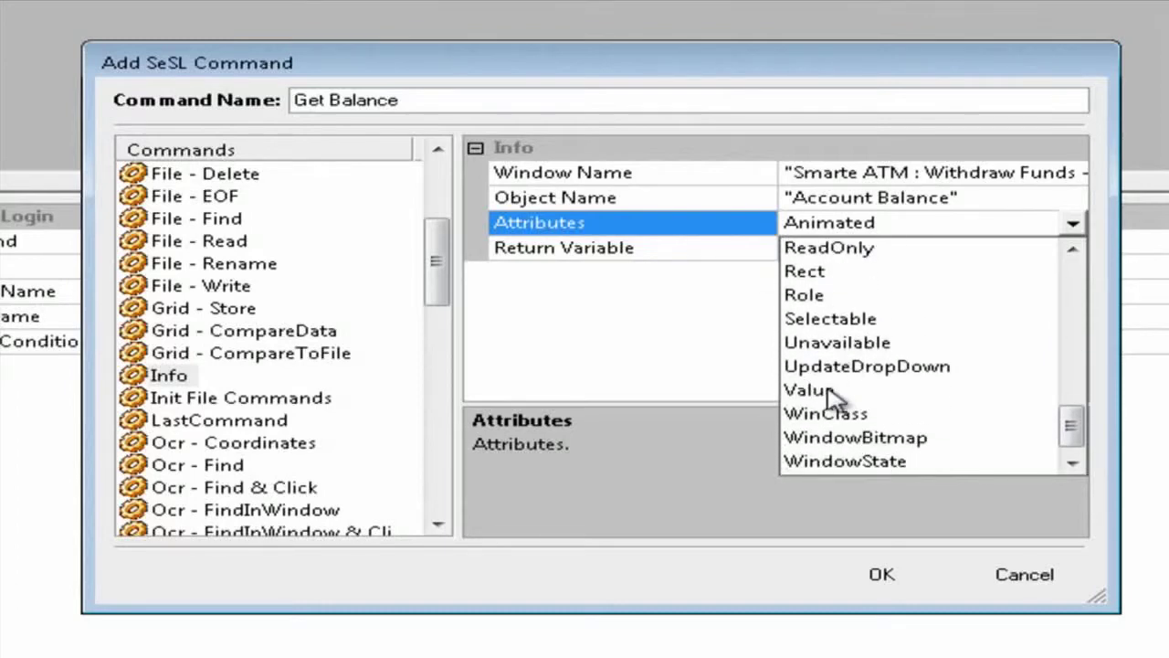
left_click(833, 392)
- Set the Info command's return variable to Generic_String and confirm the Get Balance command
left_click(861, 249)
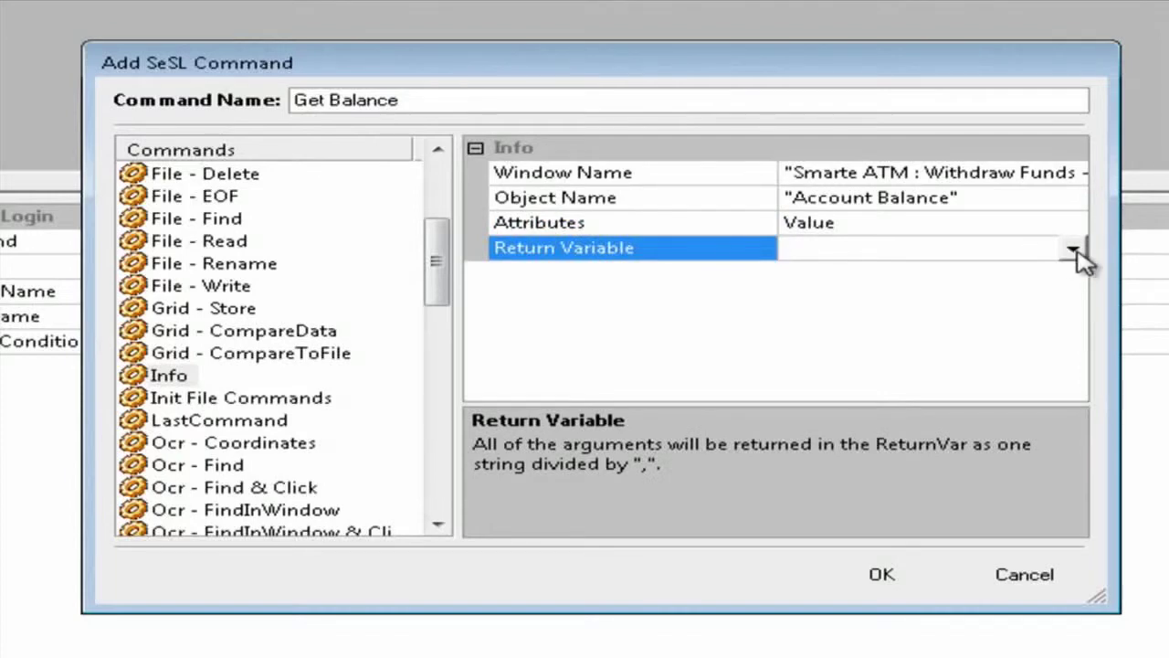
left_click(1074, 252)
left_click(886, 274)
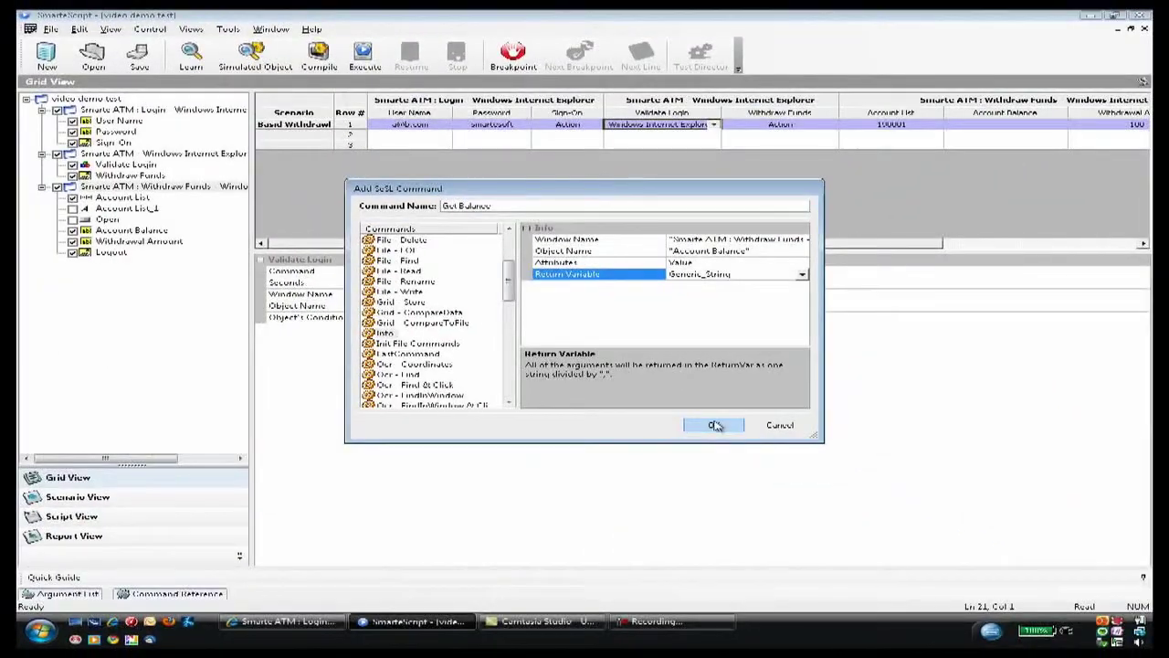
left_click(716, 425)
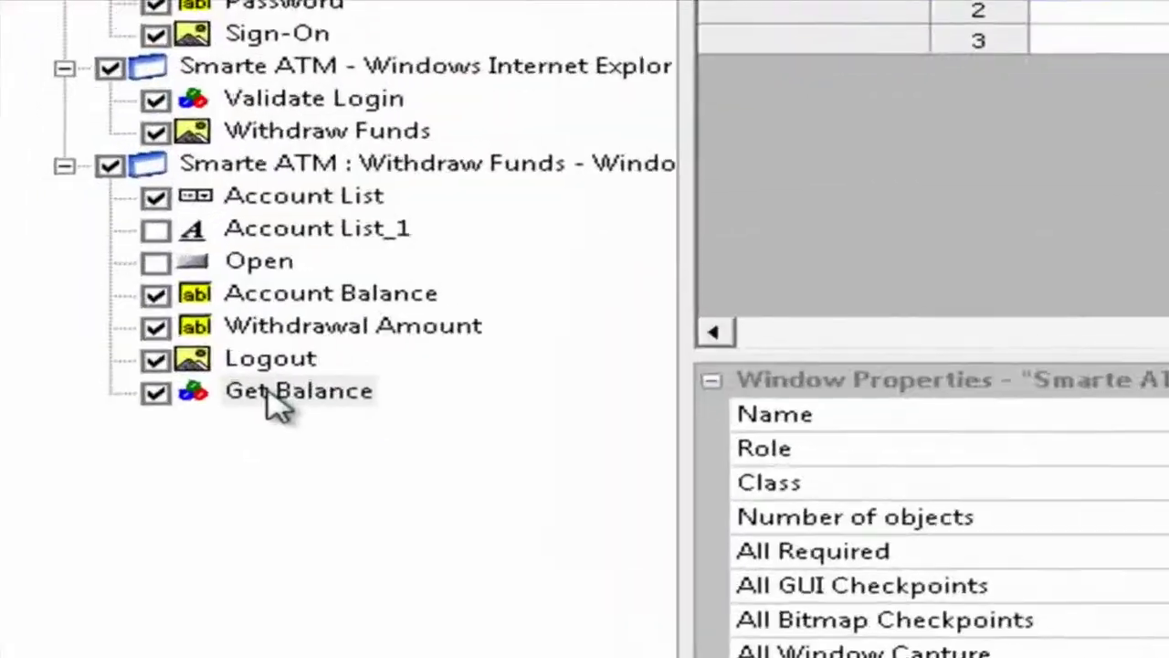
- Move Get Balance directly below Account Balance in the object tree and assign its Info command to row 1 of the grid
left_click(108, 263)
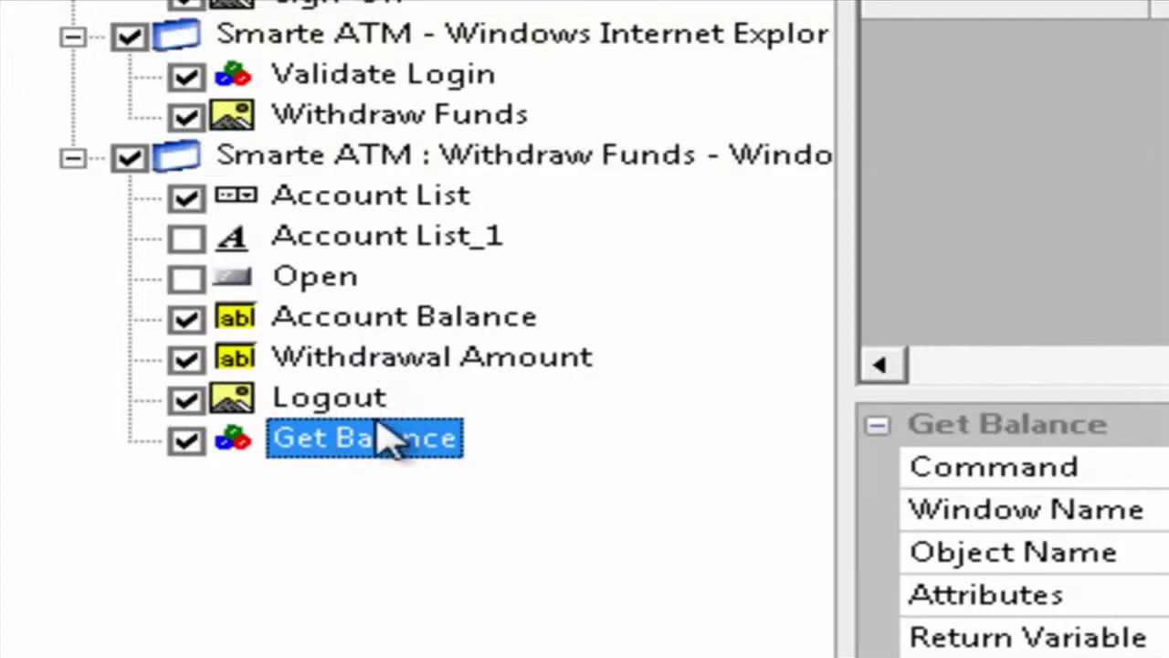
left_click(347, 407)
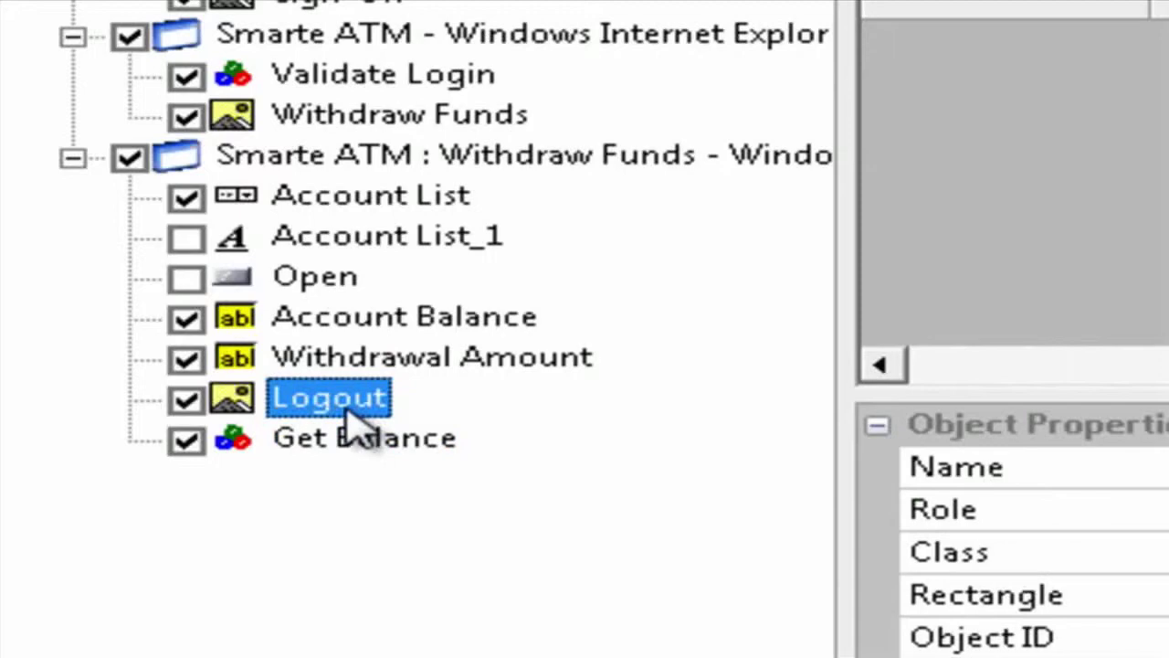
left_click(375, 449)
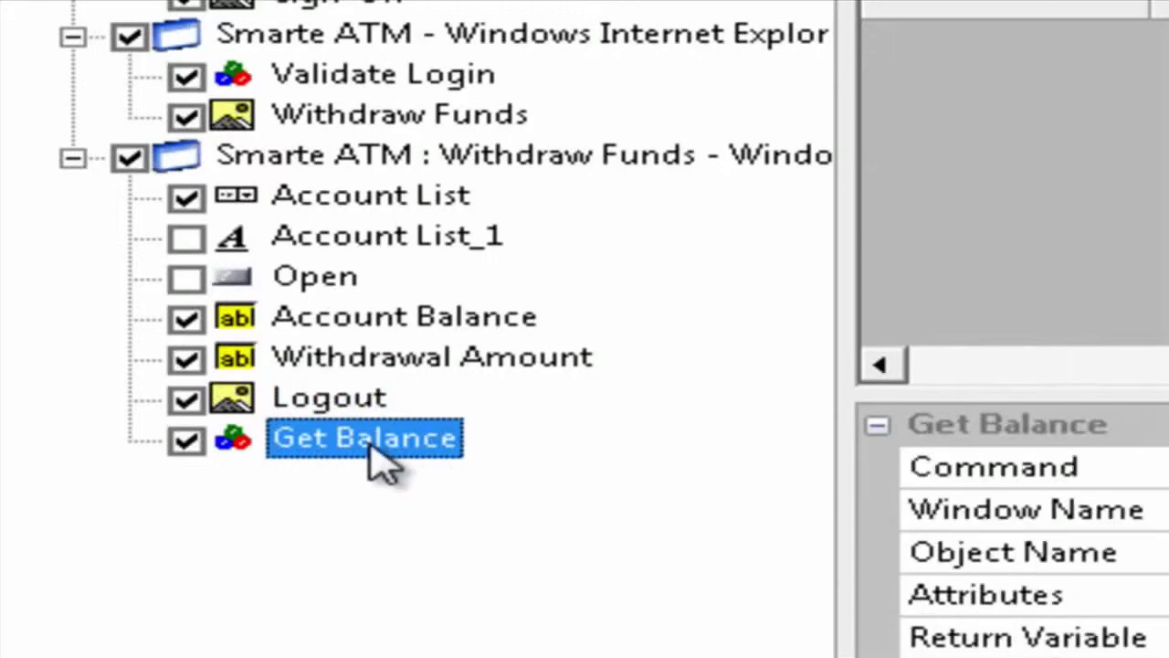
left_click(321, 400)
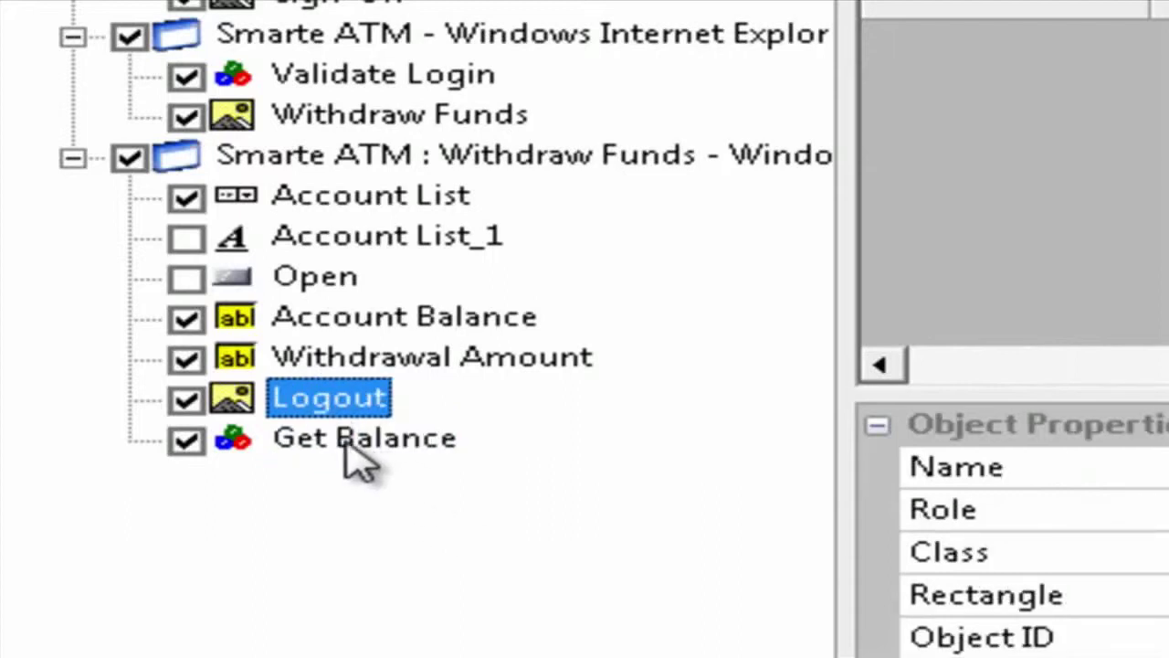
left_click(347, 440)
left_click_drag(340, 438, 368, 332)
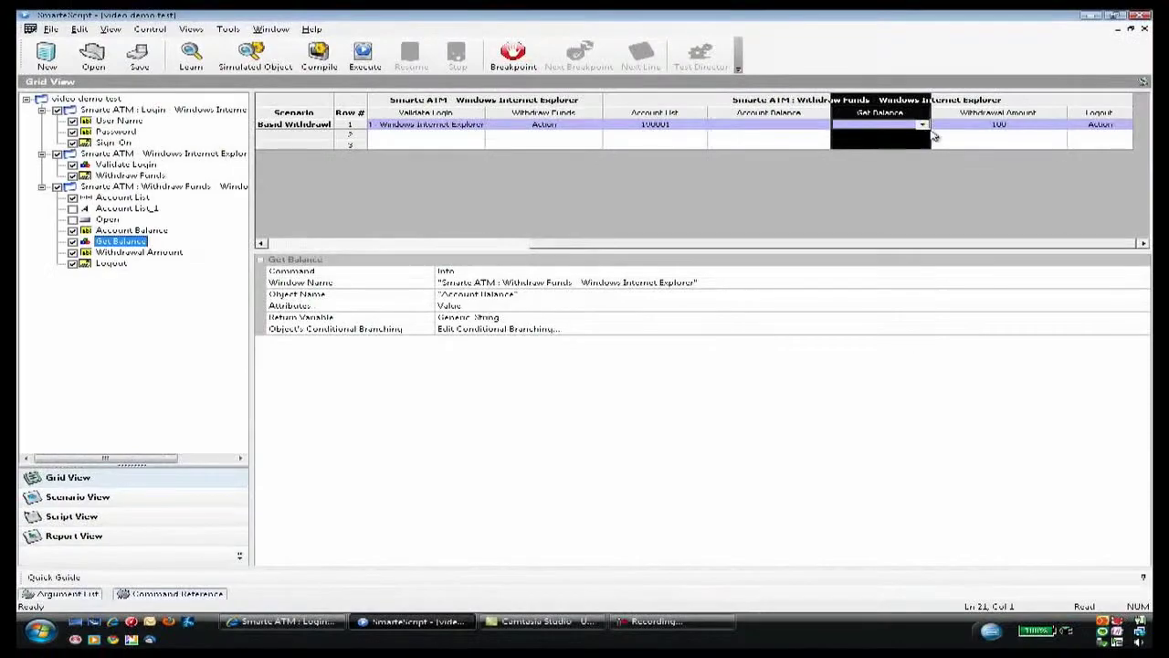
left_click(922, 124)
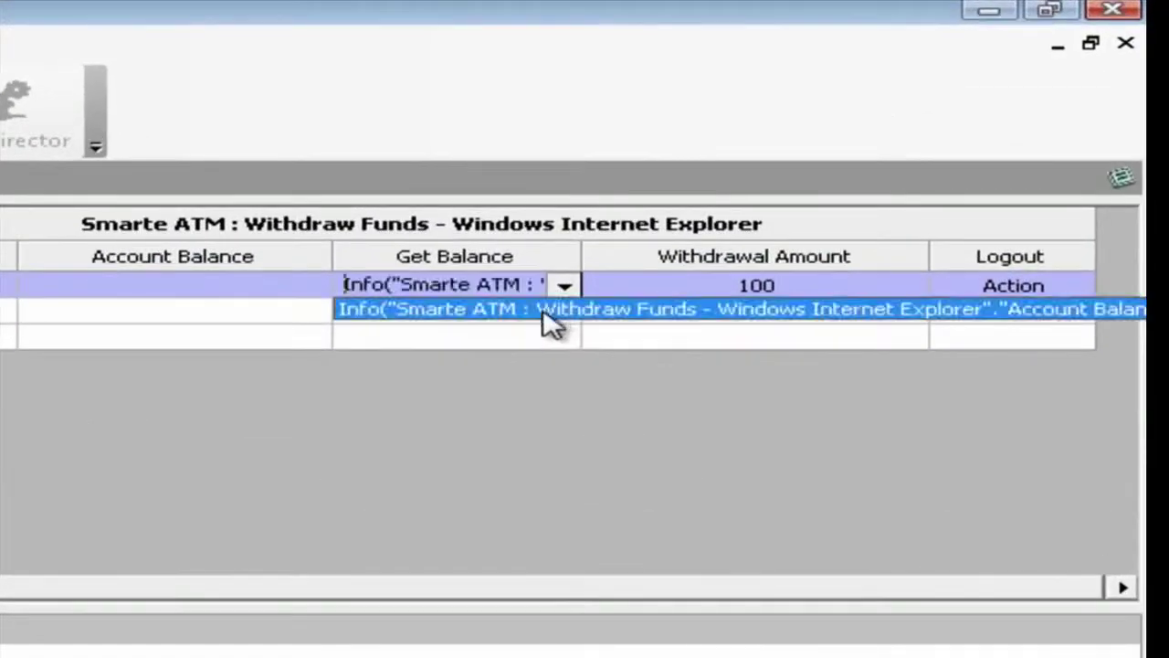
left_click(551, 322)
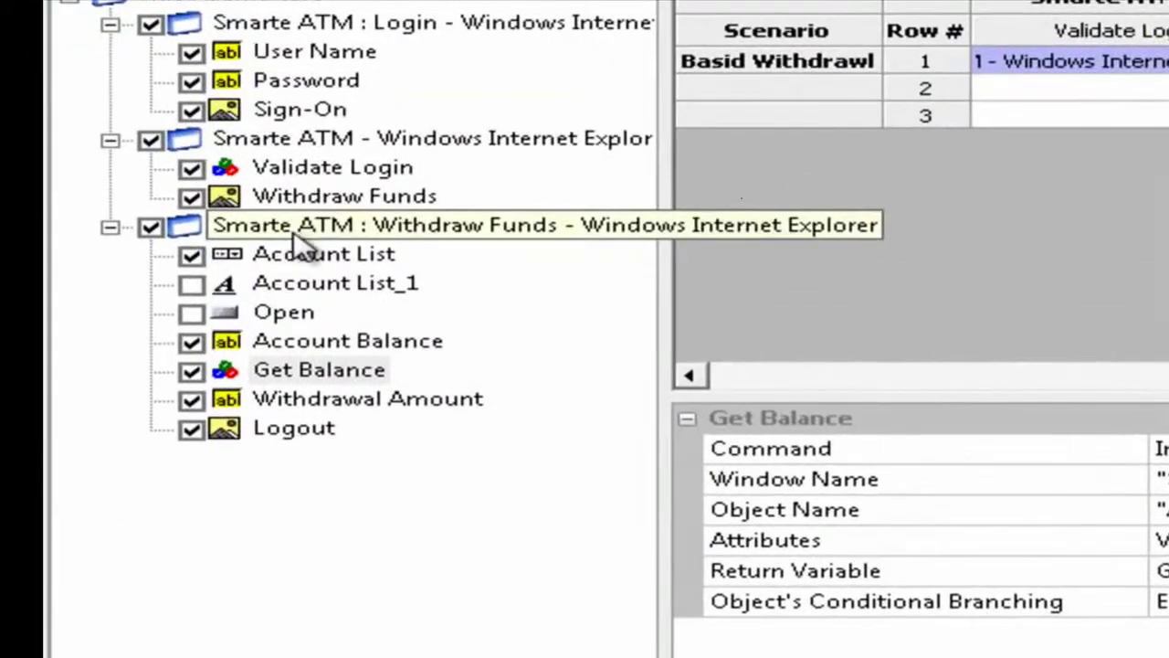
- Add an output column named "Found_Balance" with the Generic_String variable to the "Smarte ATM : Withdraw Funds" window
right_click(111, 189)
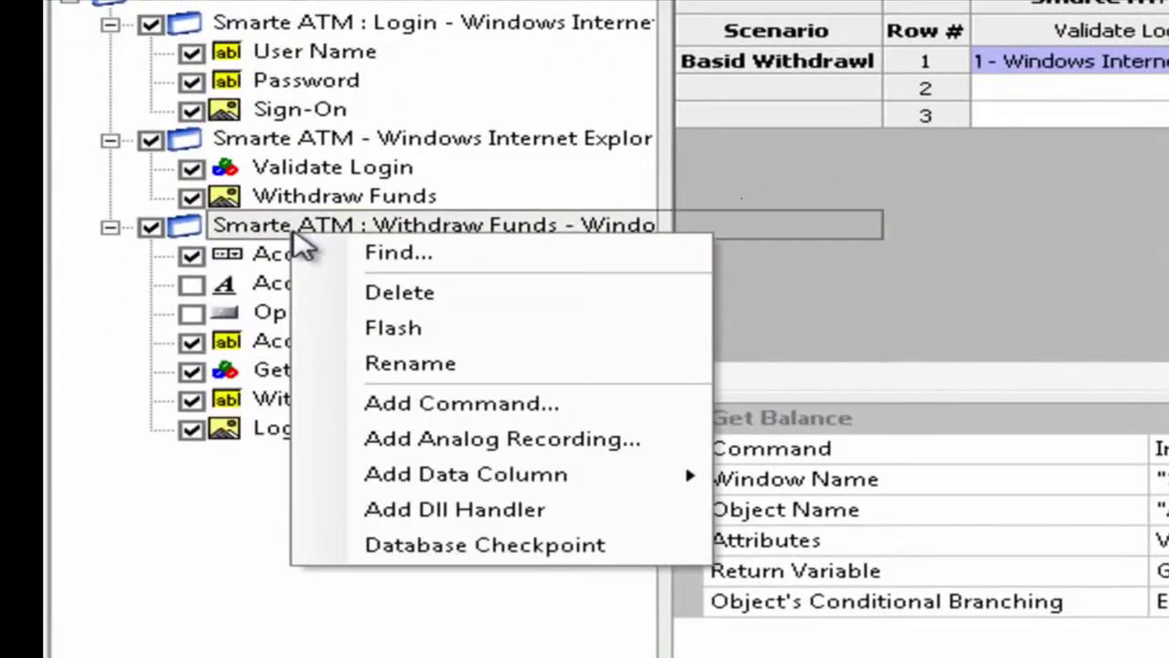
mouse_move(628, 465)
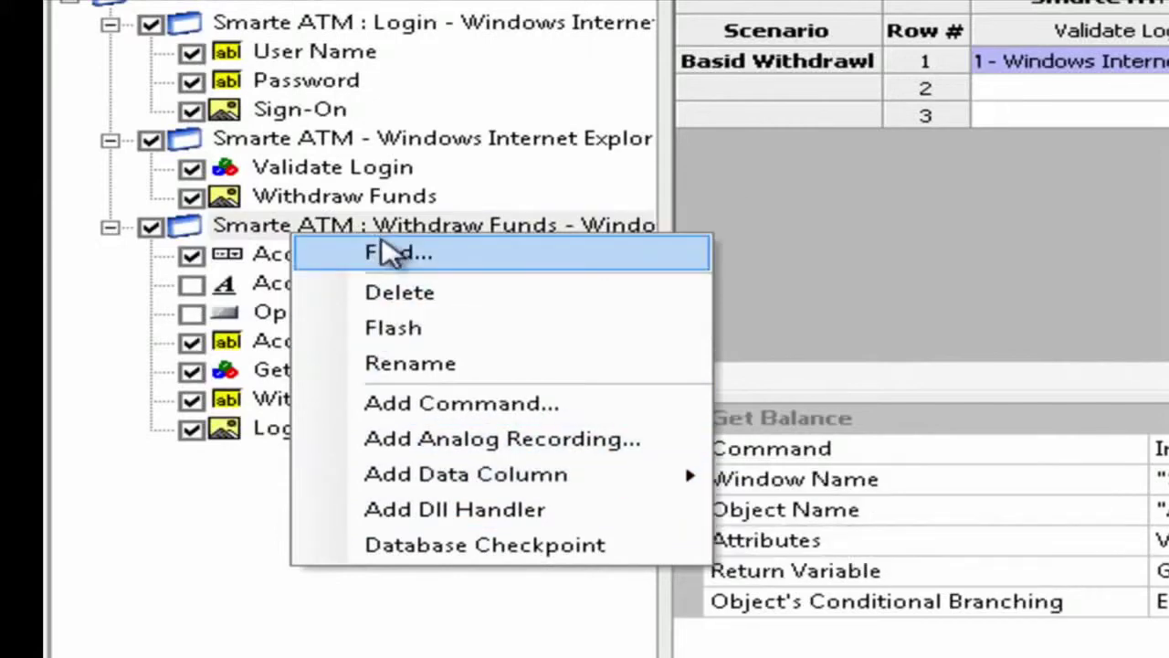
mouse_move(514, 486)
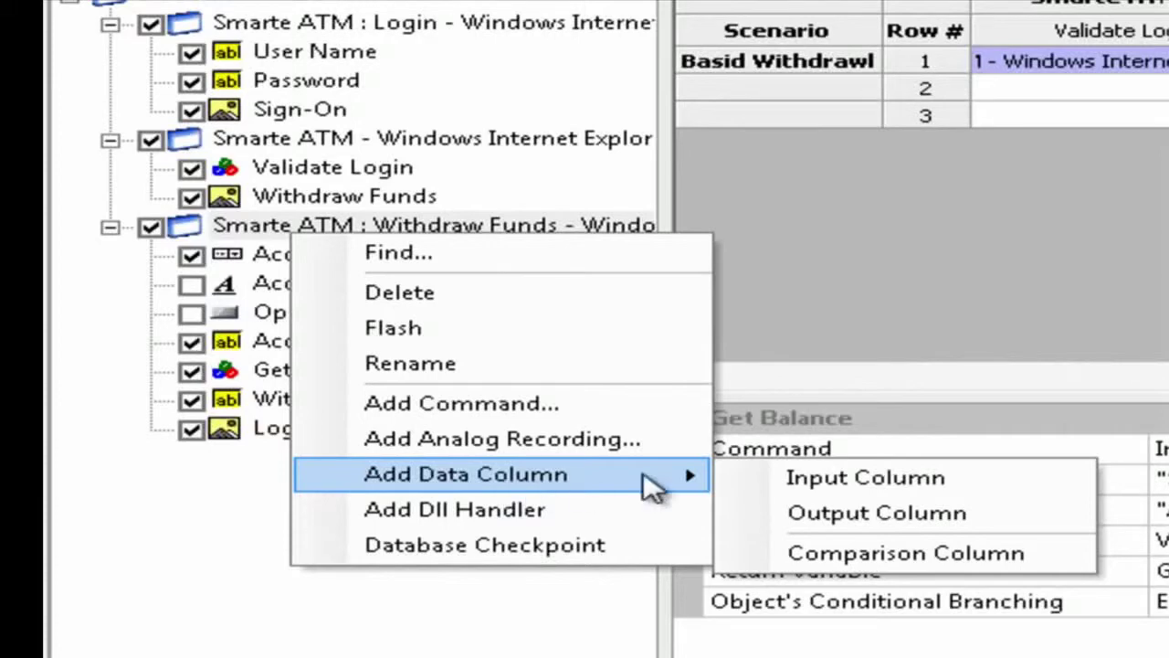
left_click(895, 516)
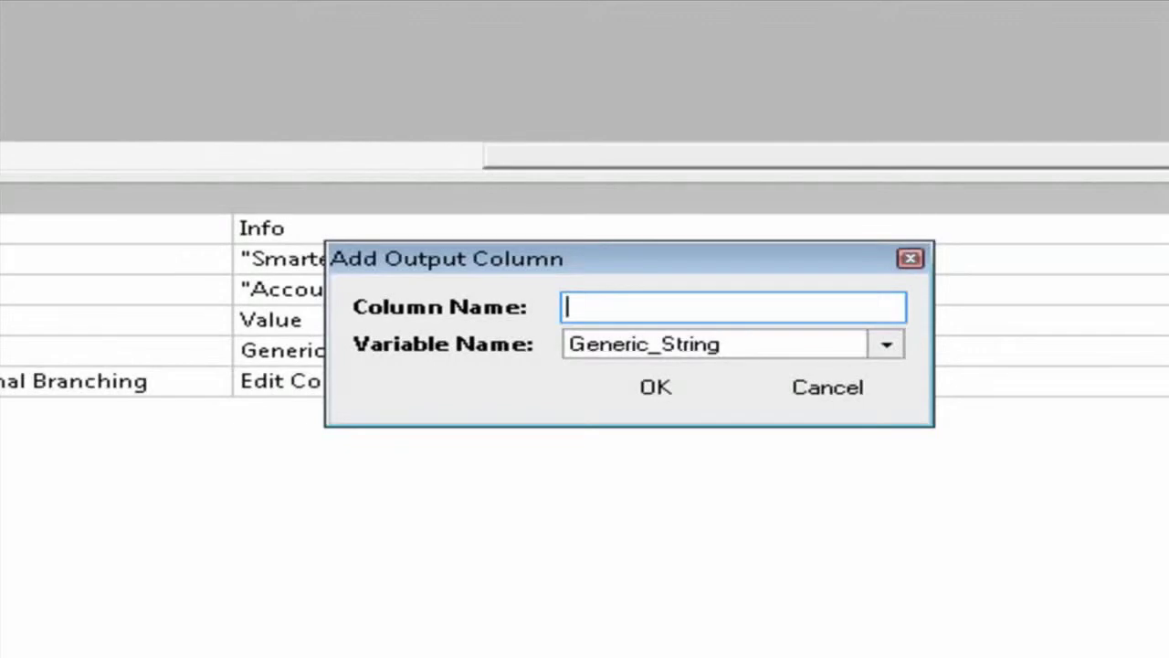
type("Faound_Balance")
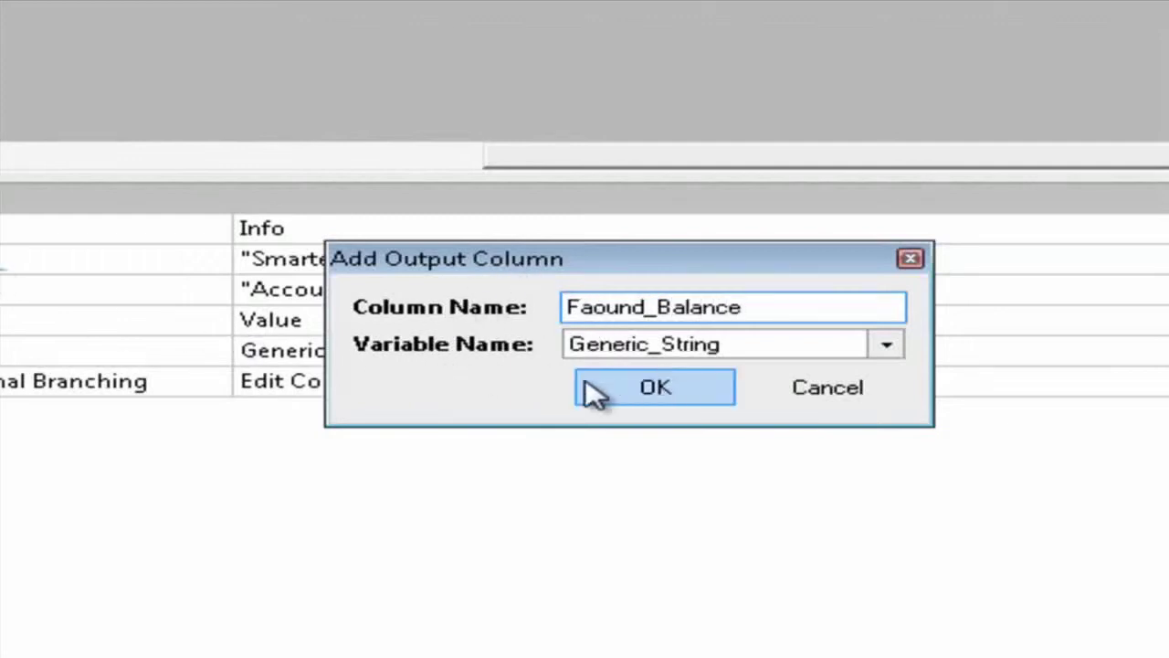
left_click(890, 345)
left_click(890, 345)
left_click(890, 345)
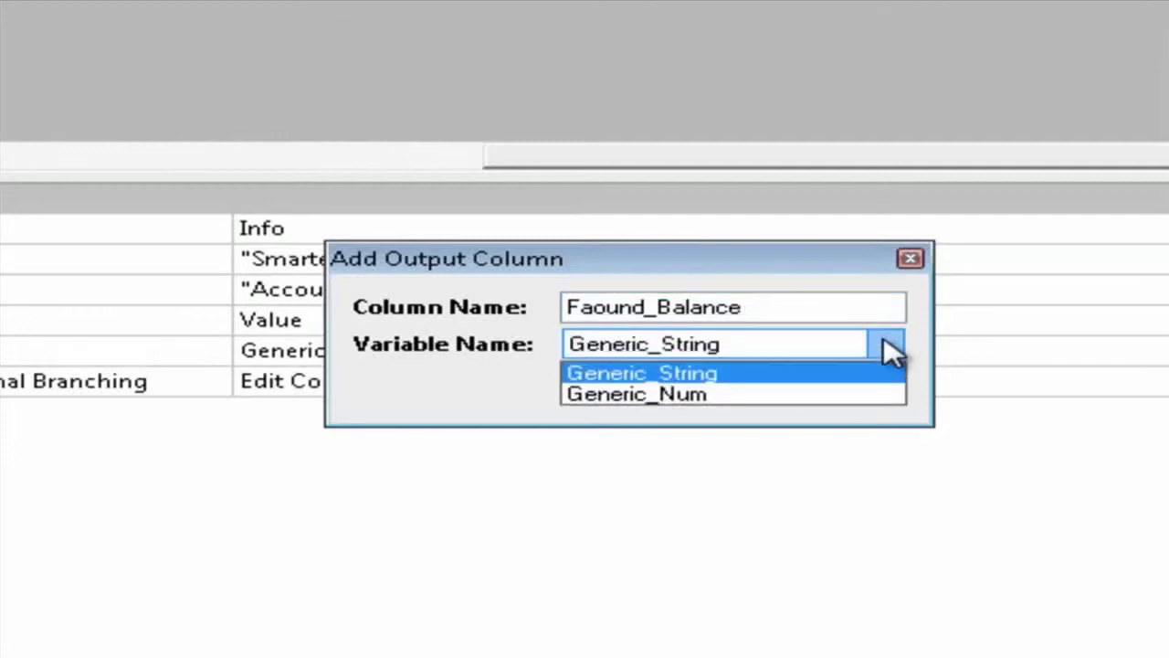
left_click(889, 345)
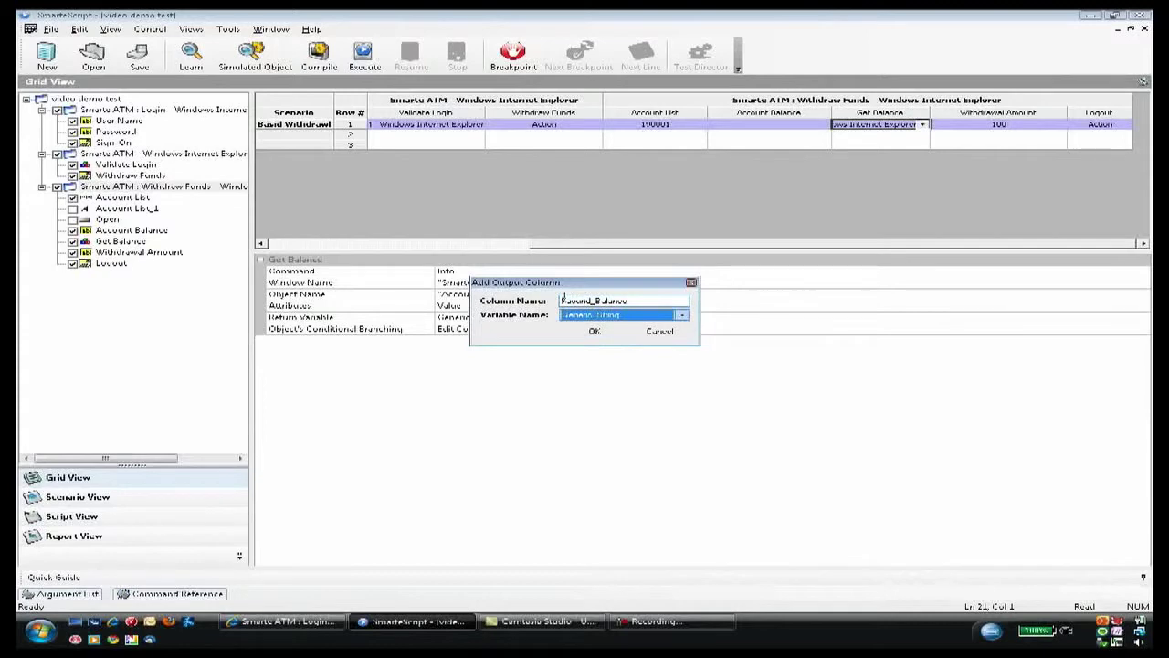
left_click(574, 300)
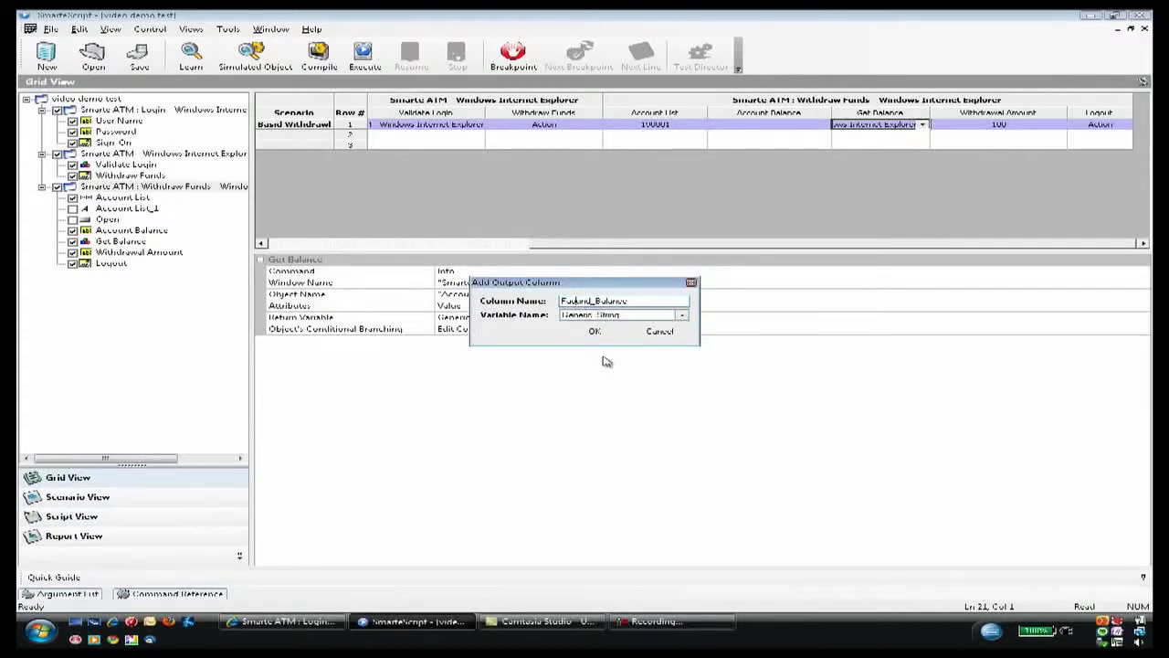
key("Delete")
left_click(594, 333)
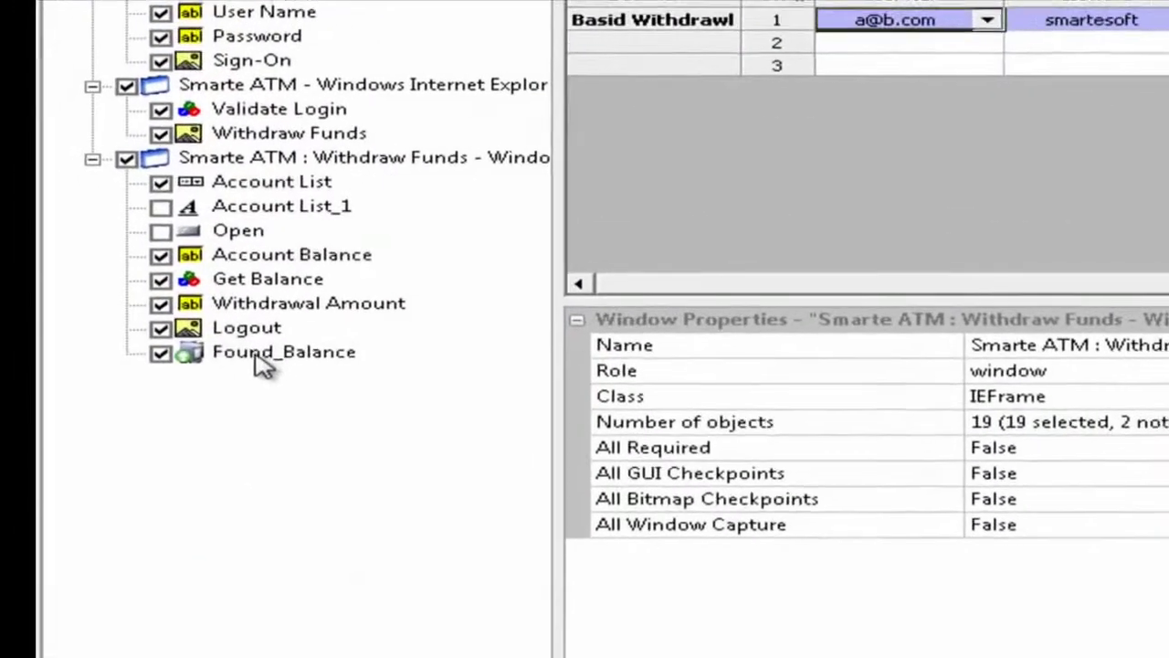
- Move Found_Balance directly below Get Balance in the object tree
left_click(115, 276)
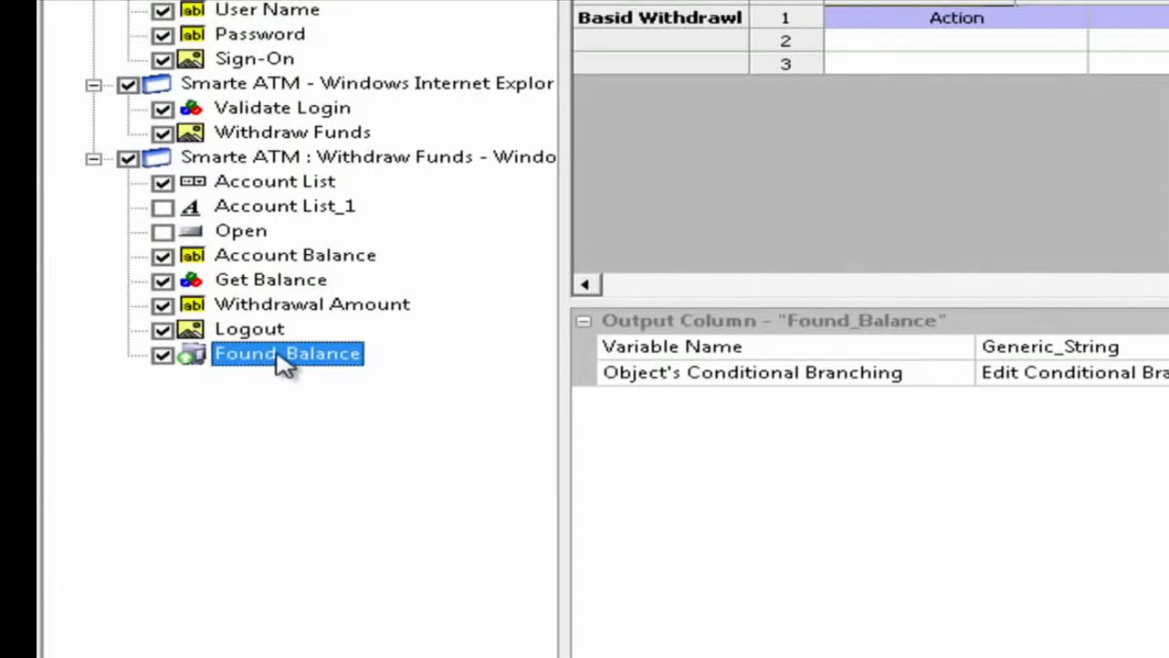
left_click_drag(285, 363, 277, 314)
left_click(277, 313)
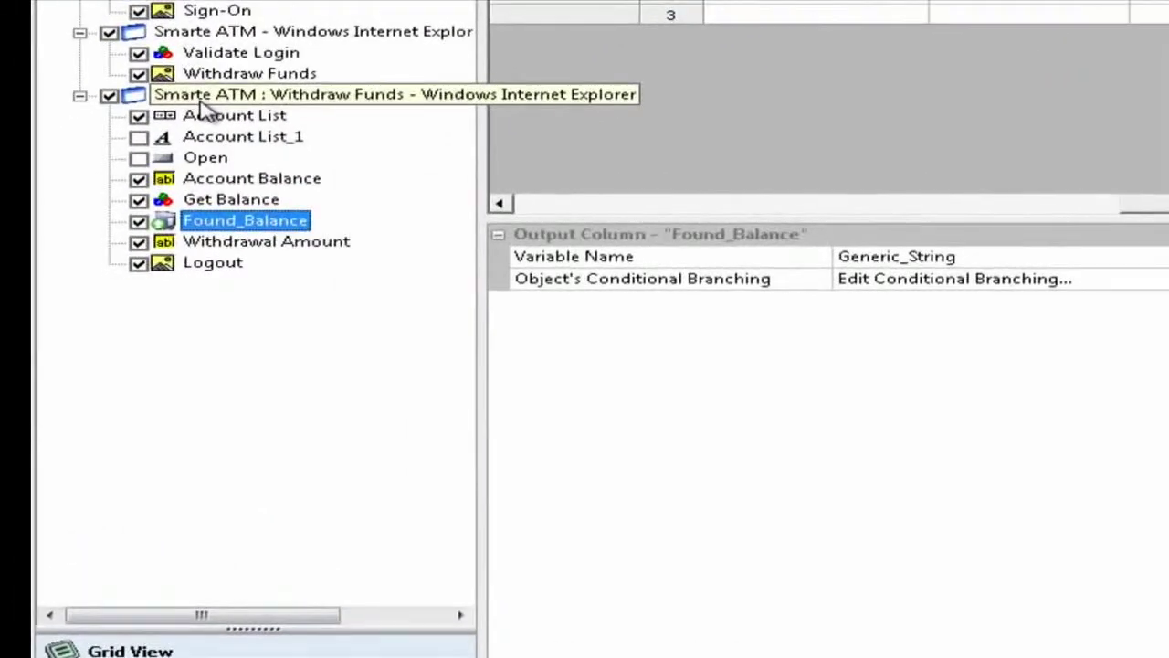
- Add an input column named "Expected_Balance" of type str to the "Smarte ATM : Withdraw Funds" window
right_click(207, 108)
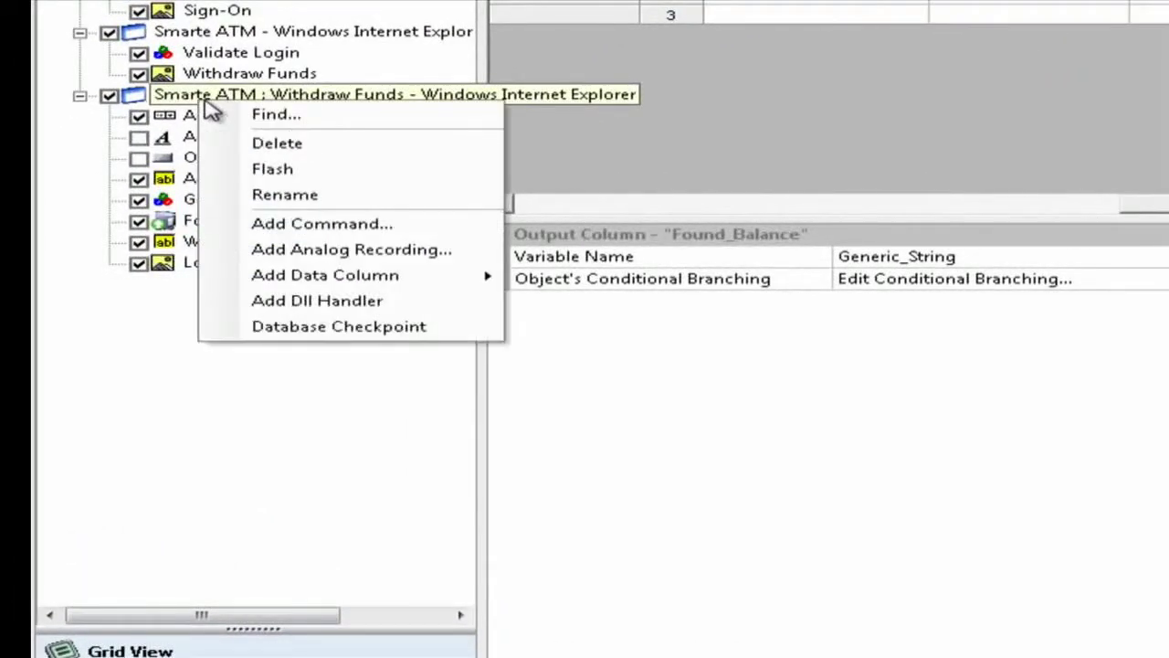
mouse_move(407, 279)
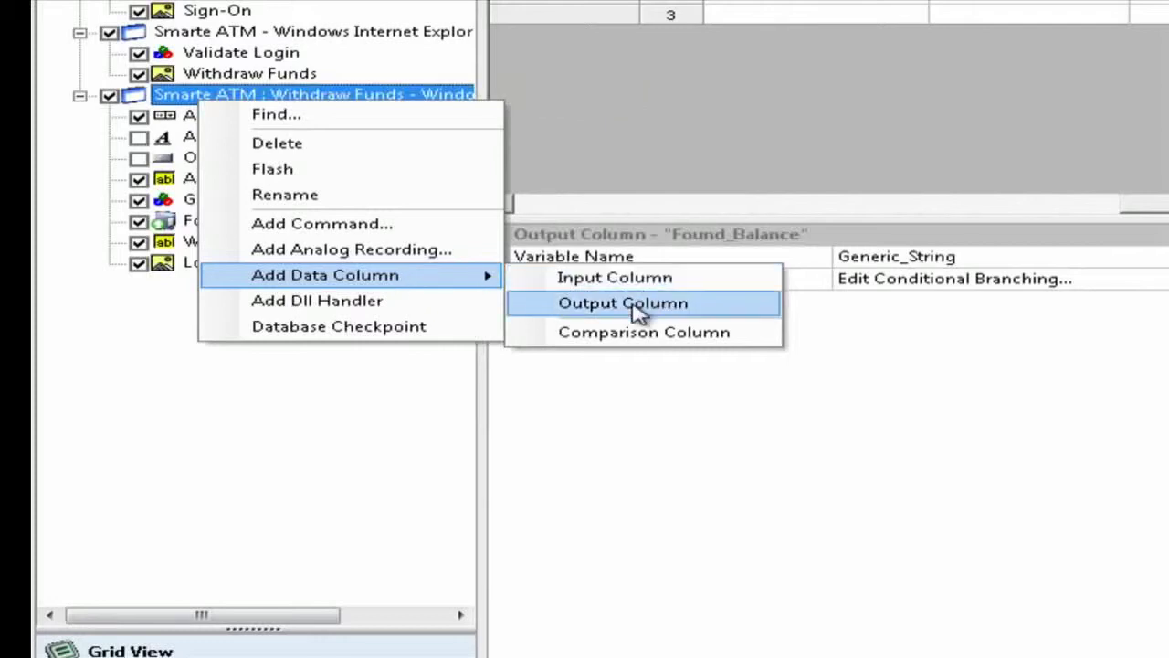
left_click(646, 281)
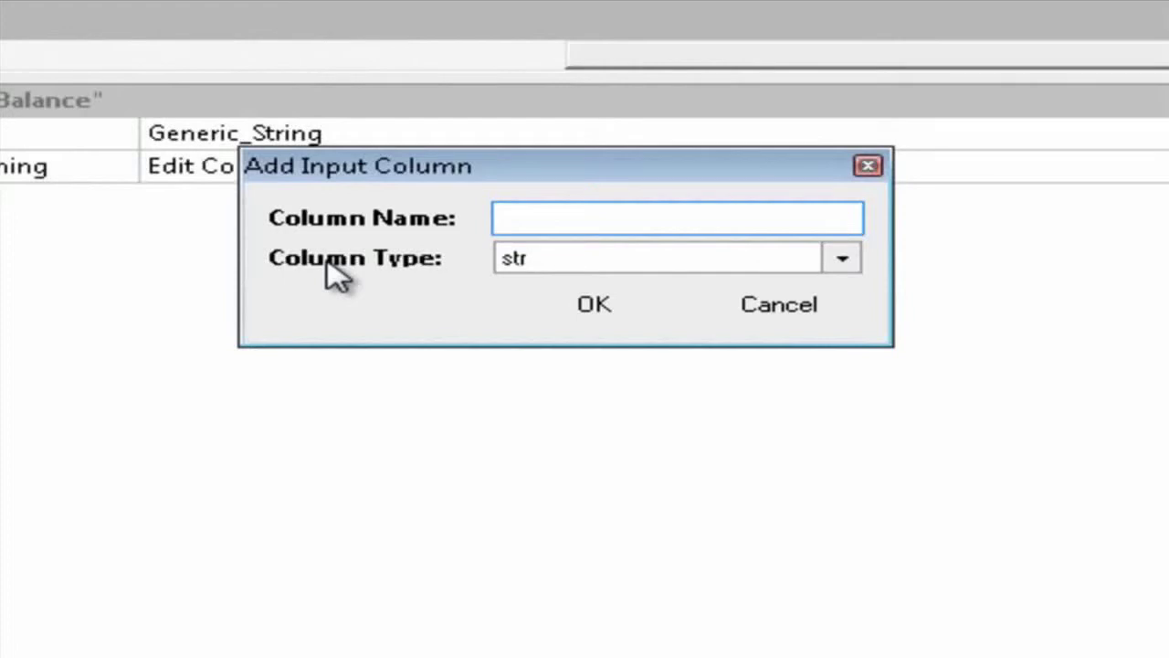
type("Expected_Balance")
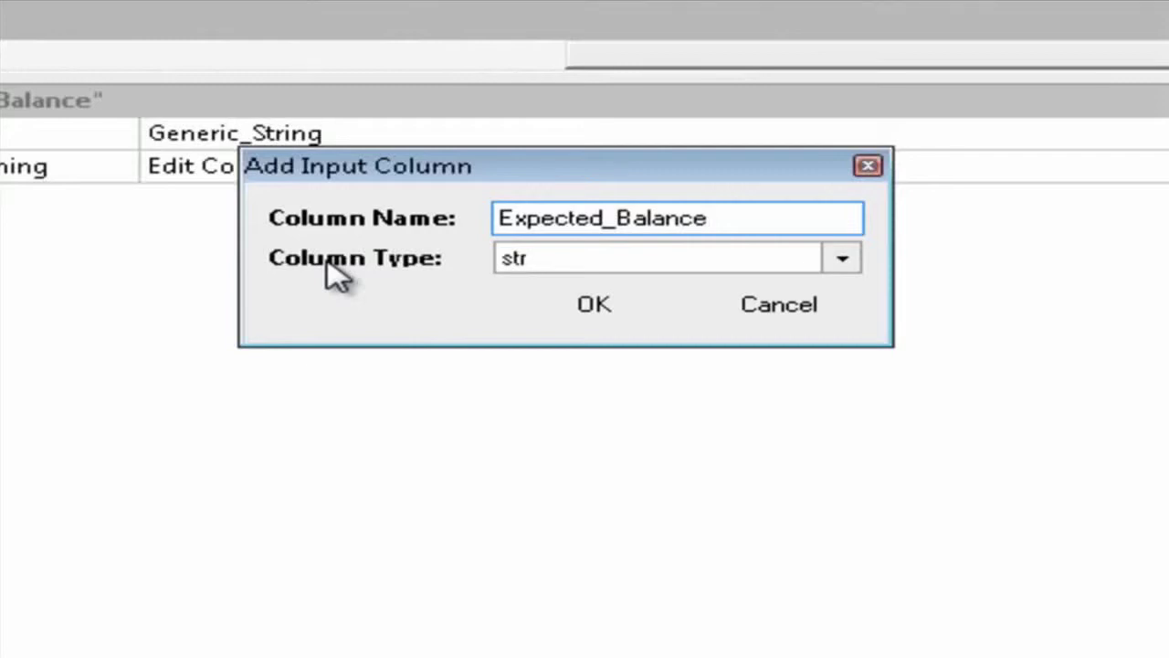
left_click(840, 262)
left_click(840, 267)
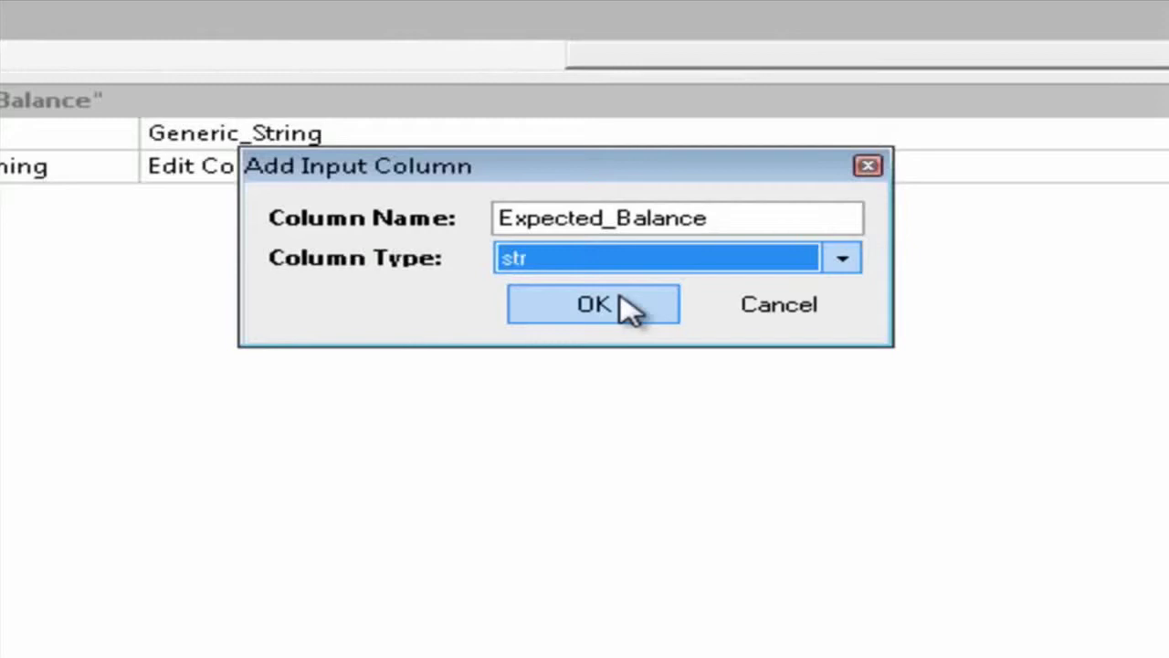
left_click(628, 309)
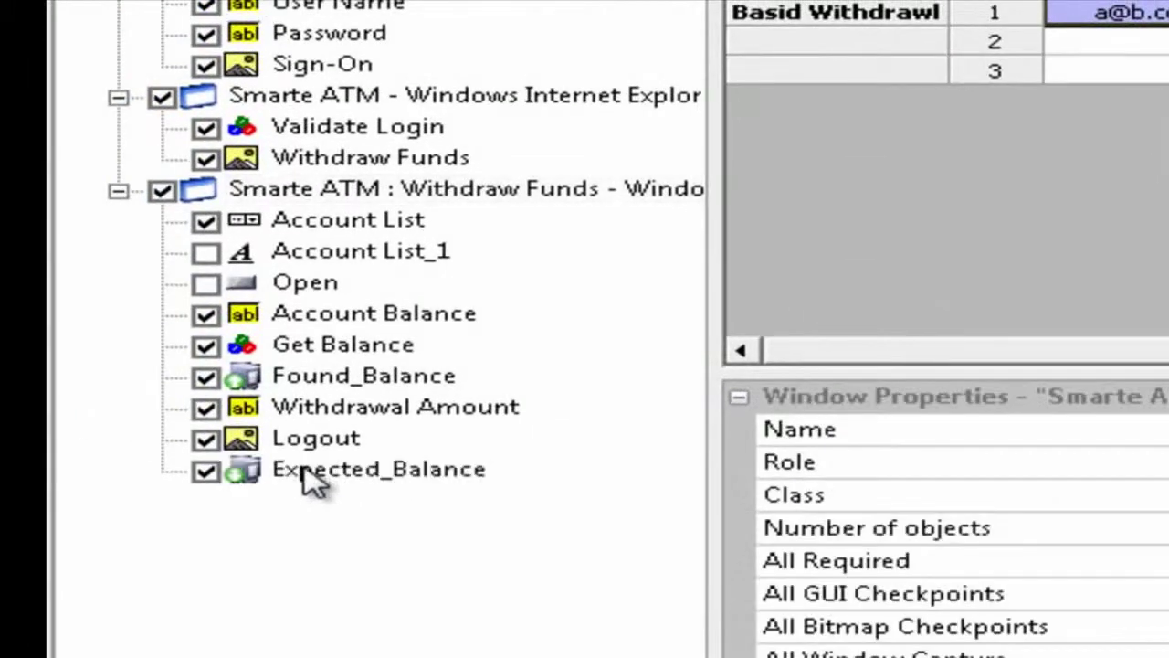
- Move Expected_Balance directly below Found_Balance in the object tree and select its row 1 cell in the grid
left_click(309, 482)
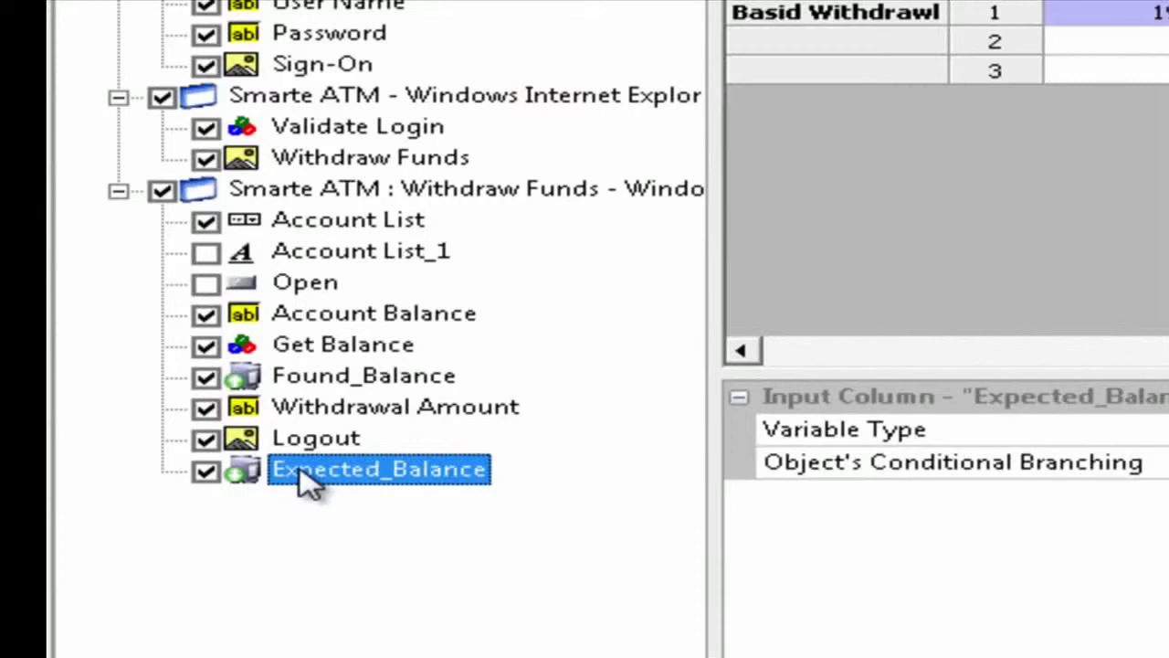
left_click(339, 411, "ctrl")
left_click(347, 376, "ctrl")
left_click(345, 405, "ctrl")
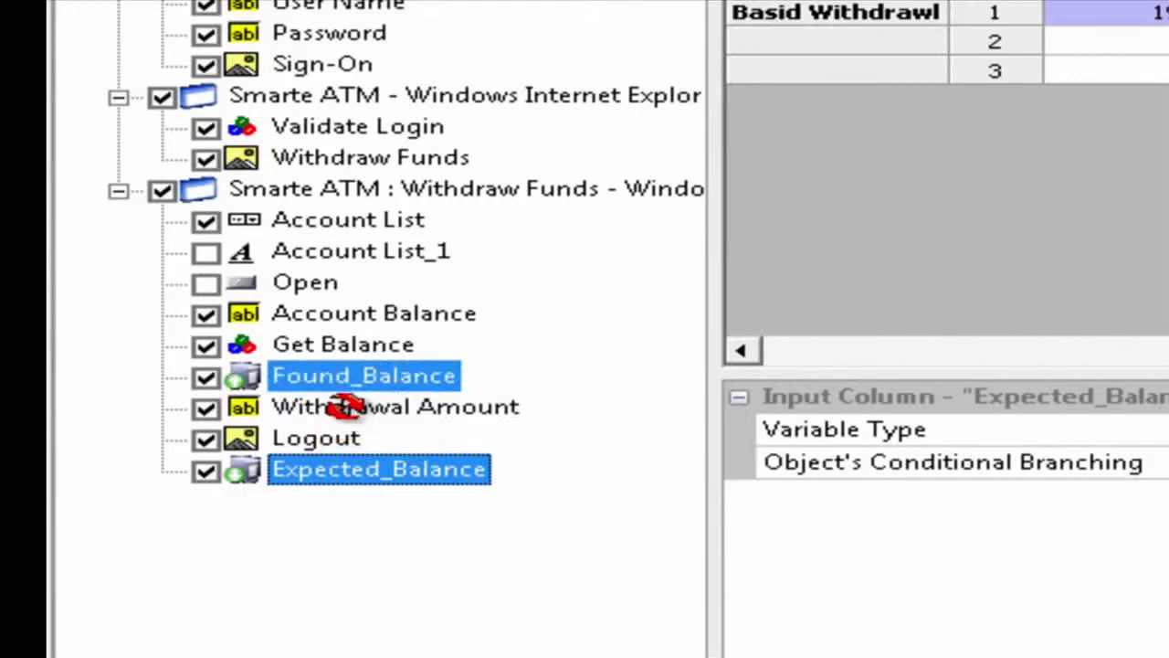
left_click_drag(319, 425, 305, 418)
left_click(457, 408)
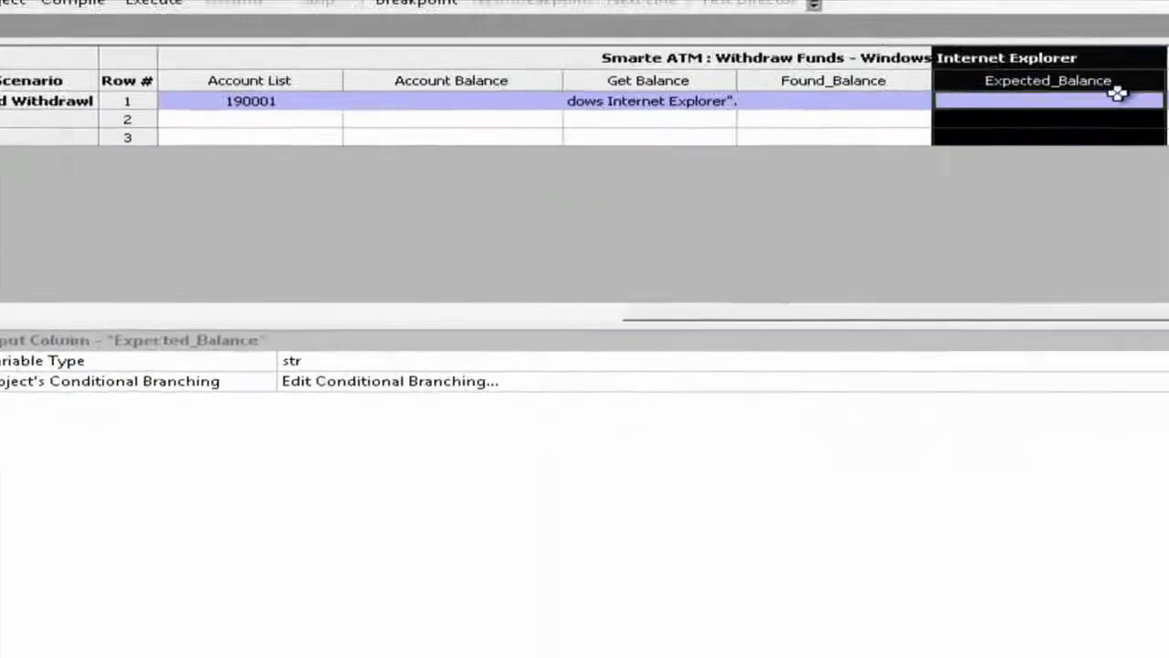
left_click(1031, 100)
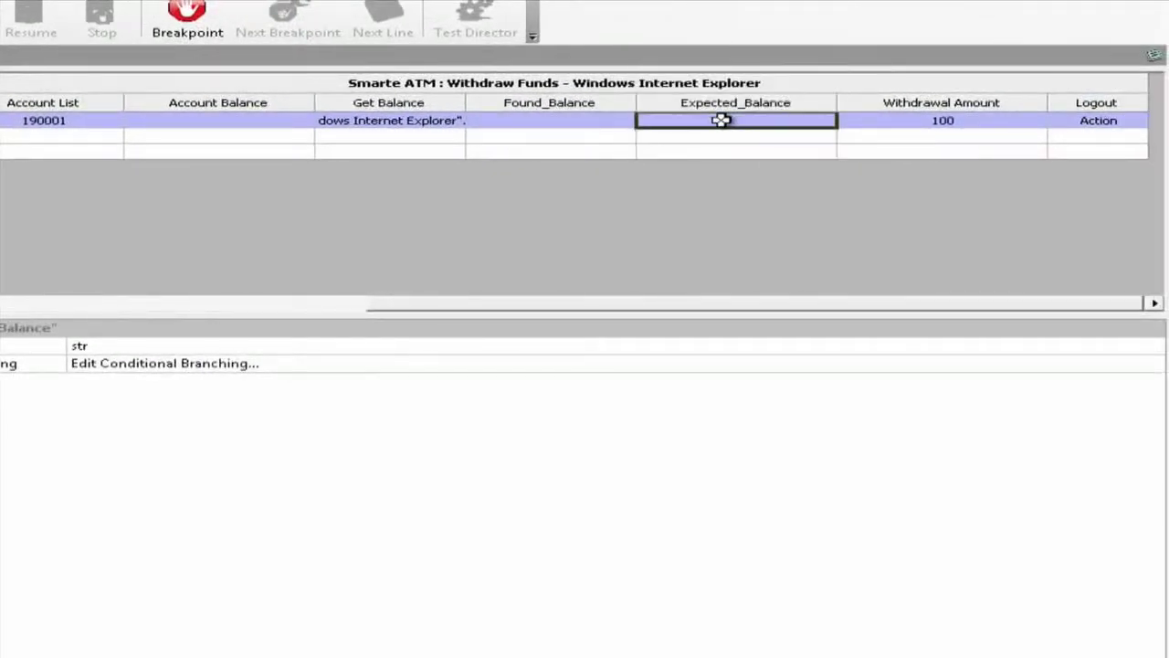
- Enter $400.00 as the row 1 Expected_Balance value and select the Expected_Balance column in the object tree
type("$400.00")
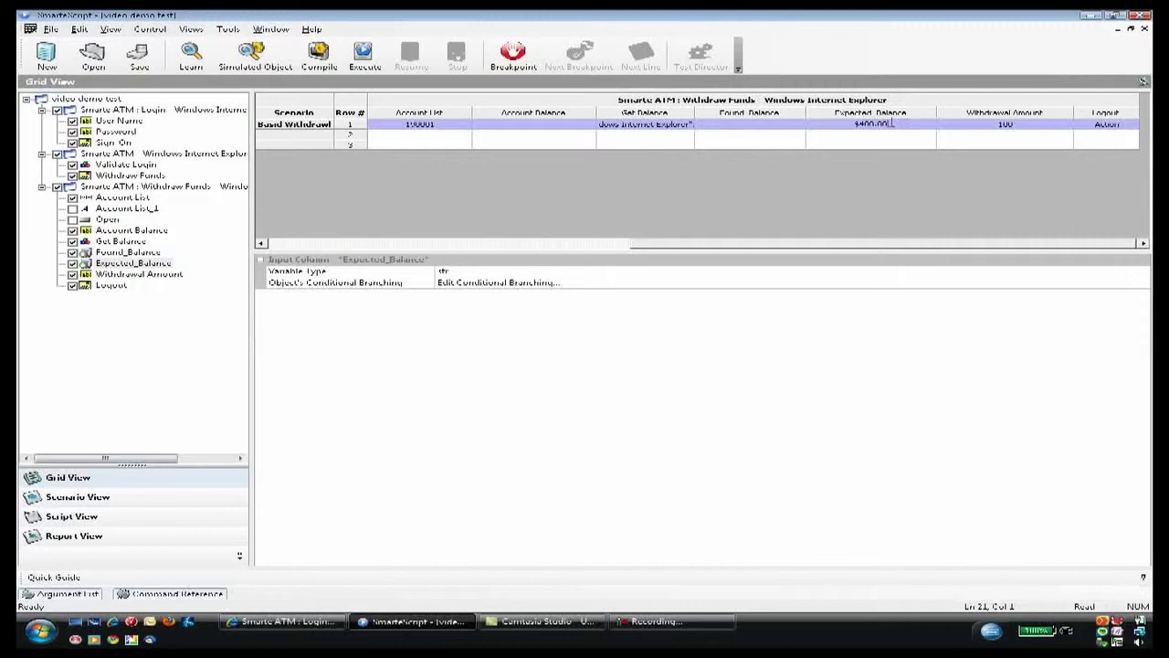
left_click(128, 252)
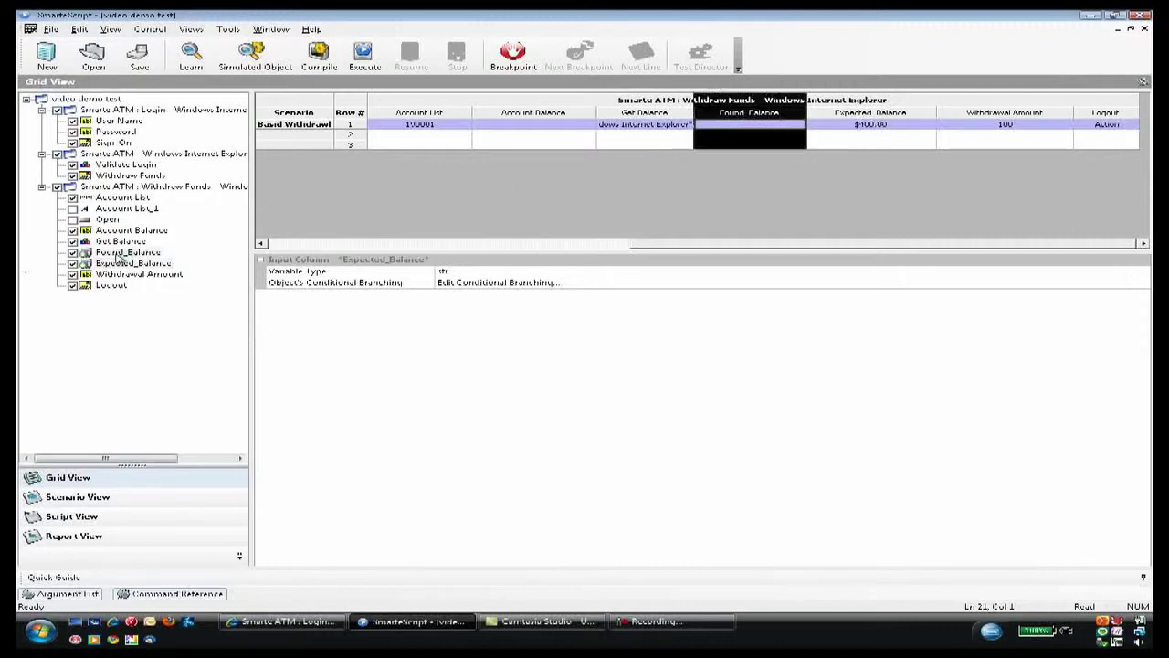
left_click(125, 264)
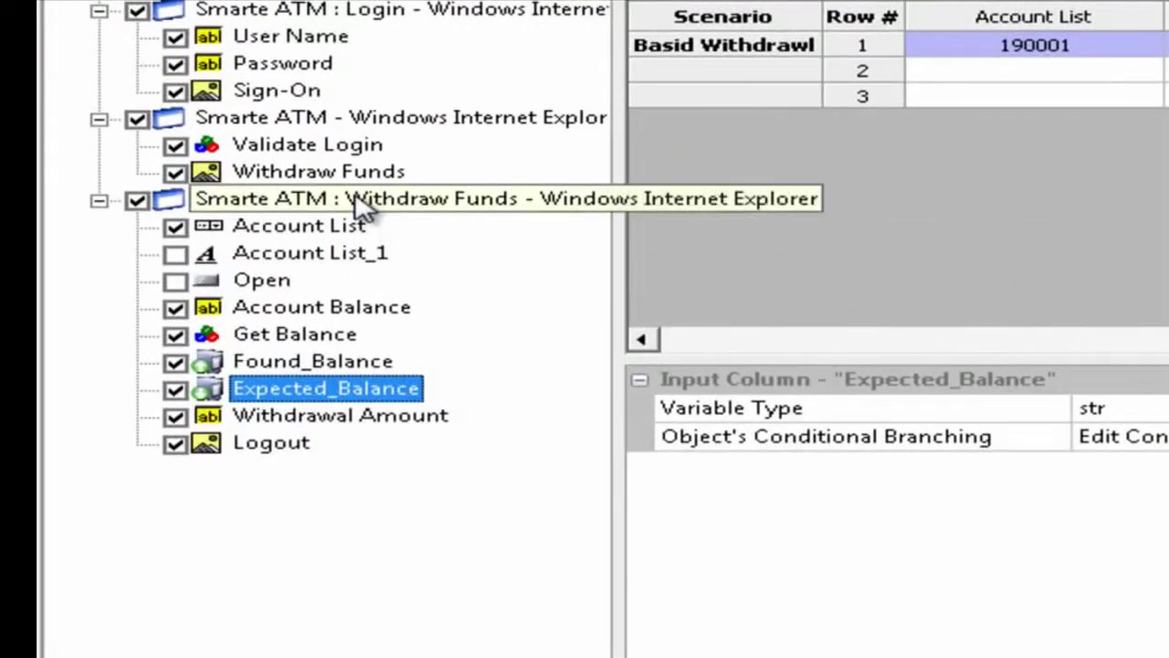
- Start a comparison data column named "Companre Balance" for the "Smarte ATM : Withdraw Funds" window
right_click(356, 204)
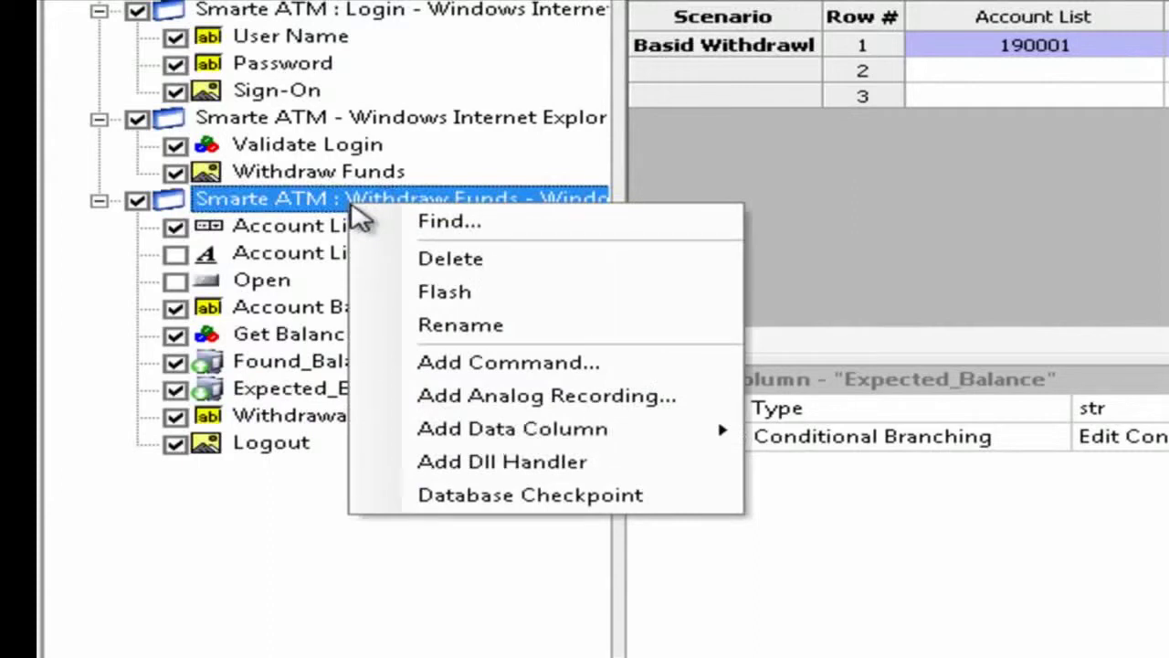
mouse_move(632, 435)
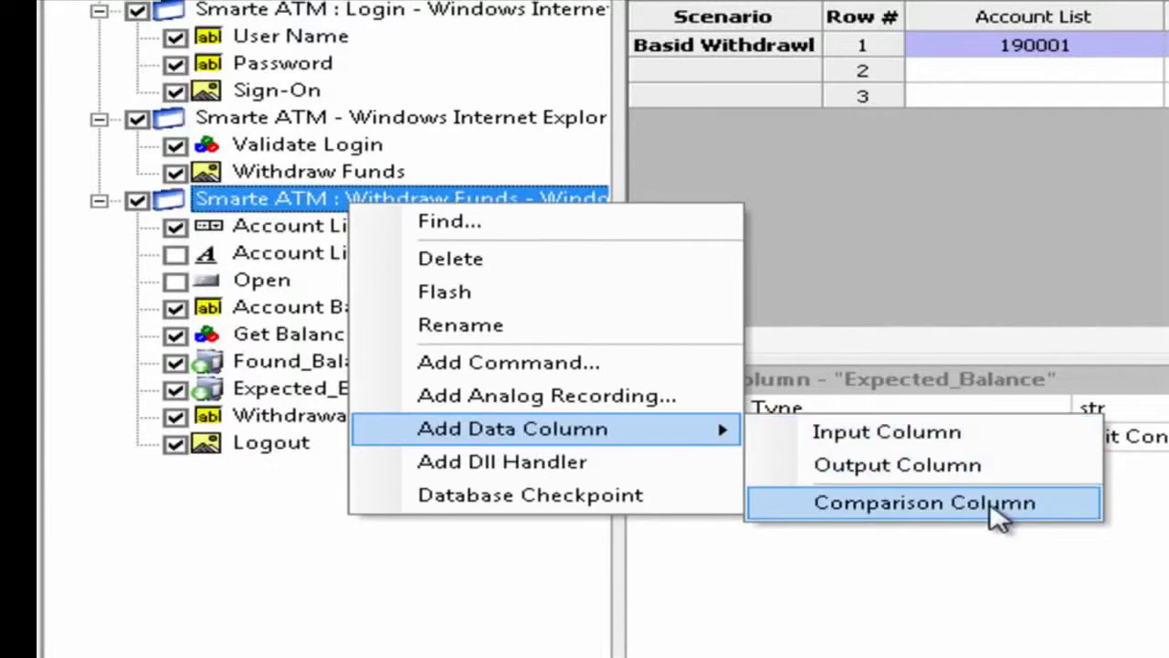
left_click(994, 515)
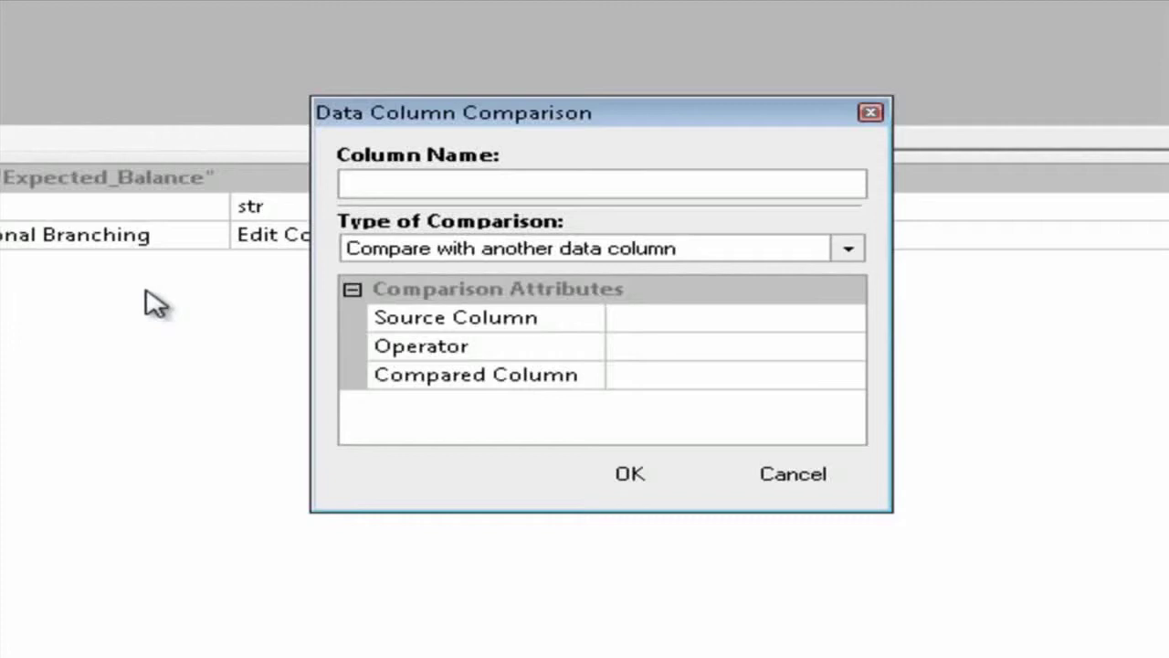
left_click(425, 176)
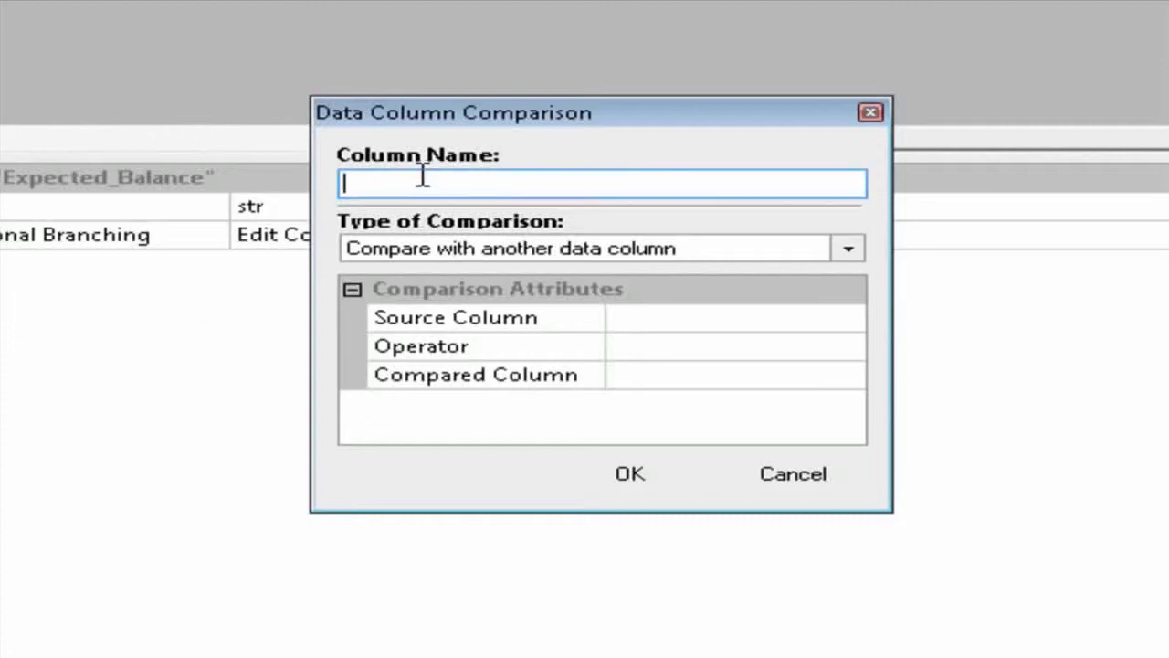
type("Companre Balance")
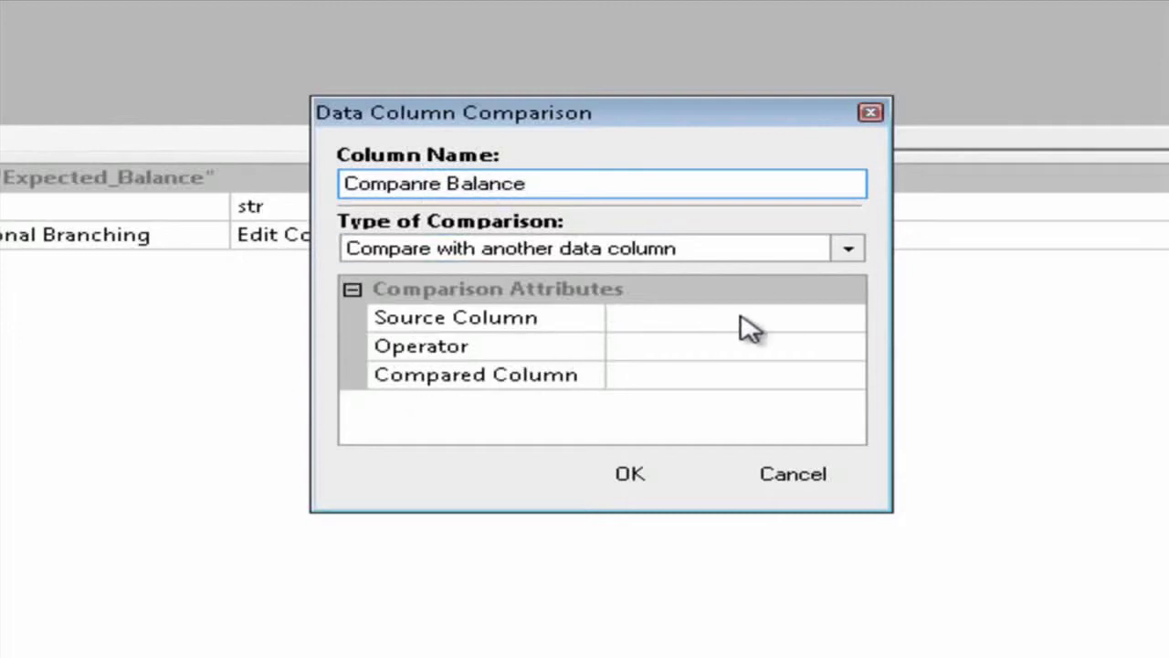
- Set the comparison's source column to Expected_Balance and its operator to ==
left_click(810, 324)
left_click(848, 319)
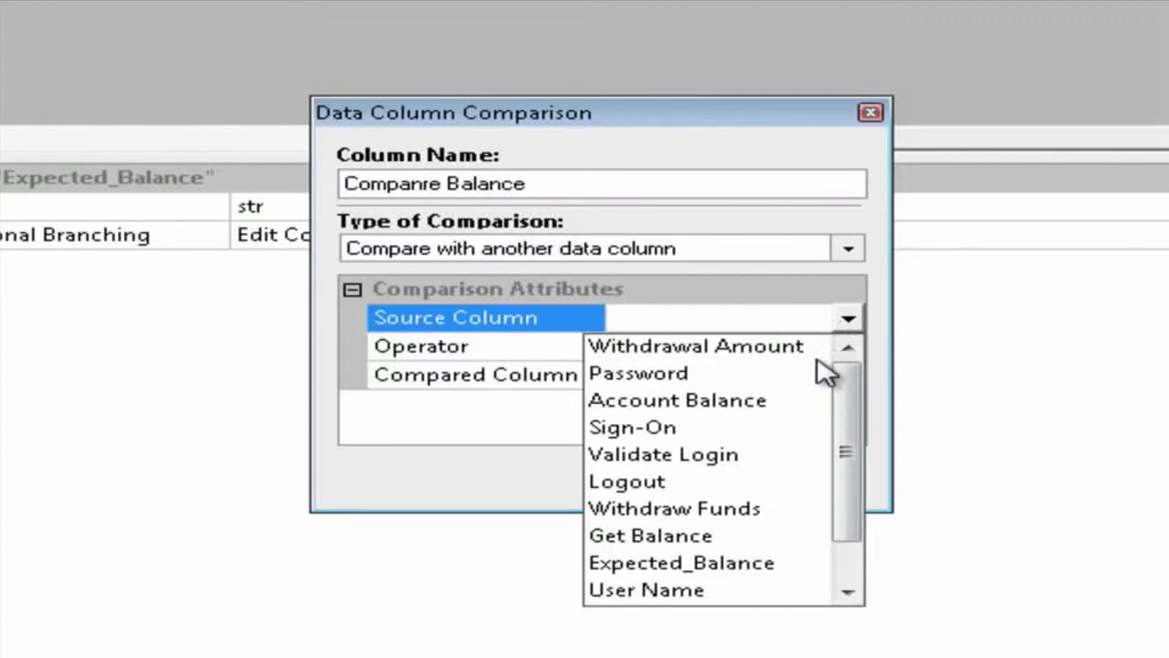
left_click_drag(850, 457, 855, 501)
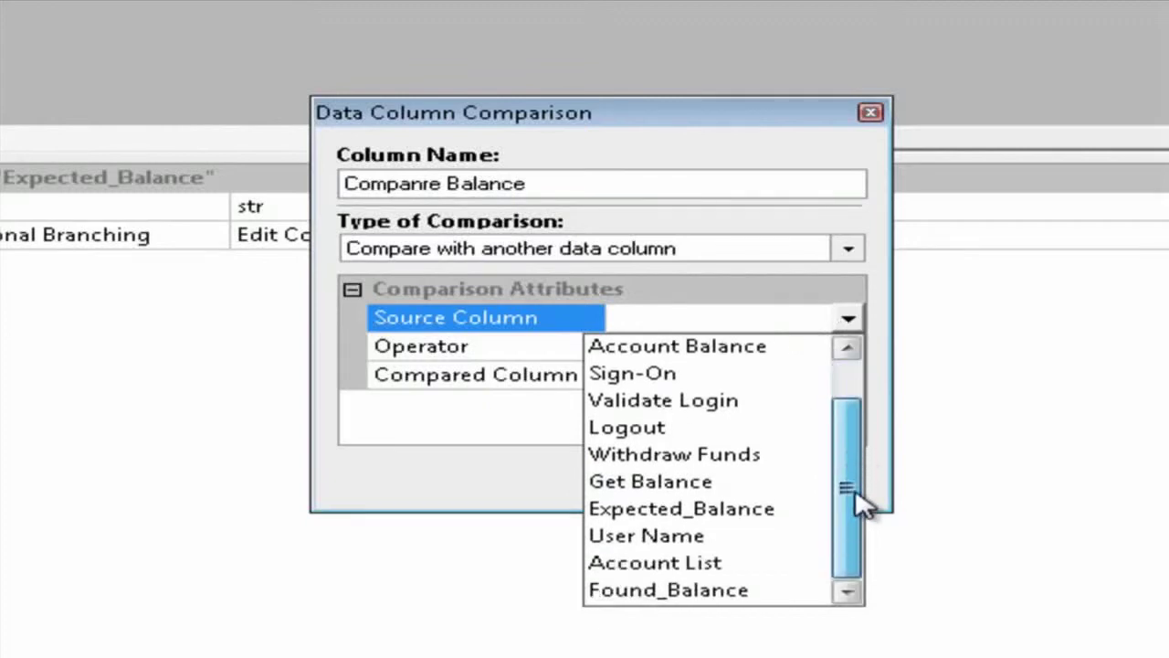
left_click(708, 509)
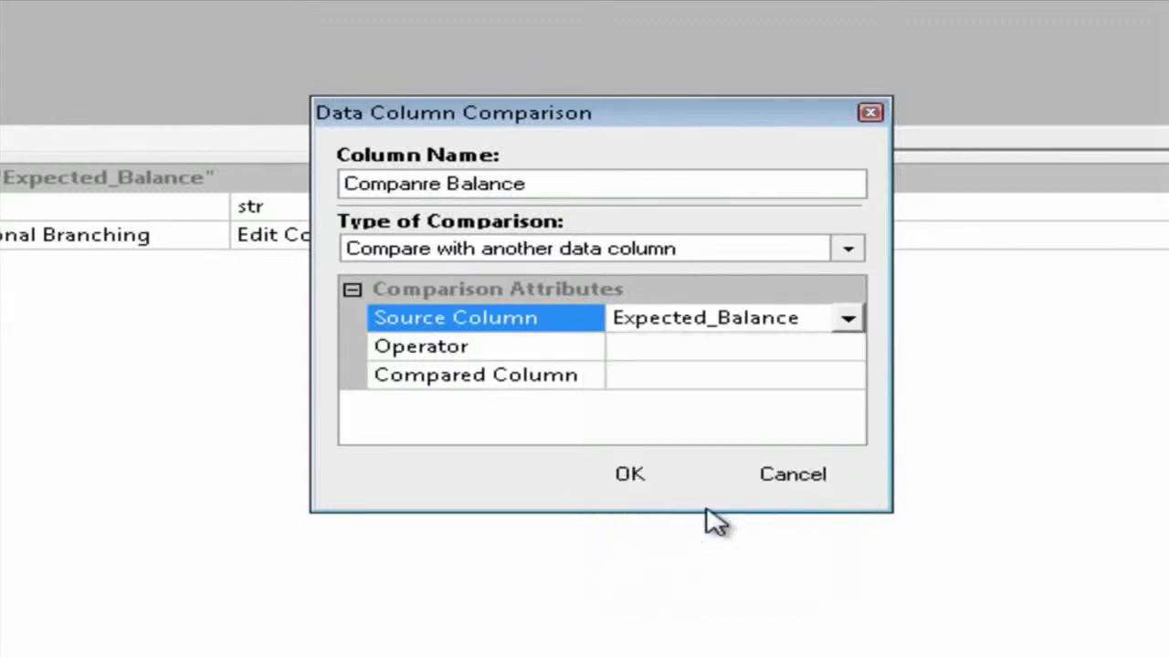
left_click(848, 354)
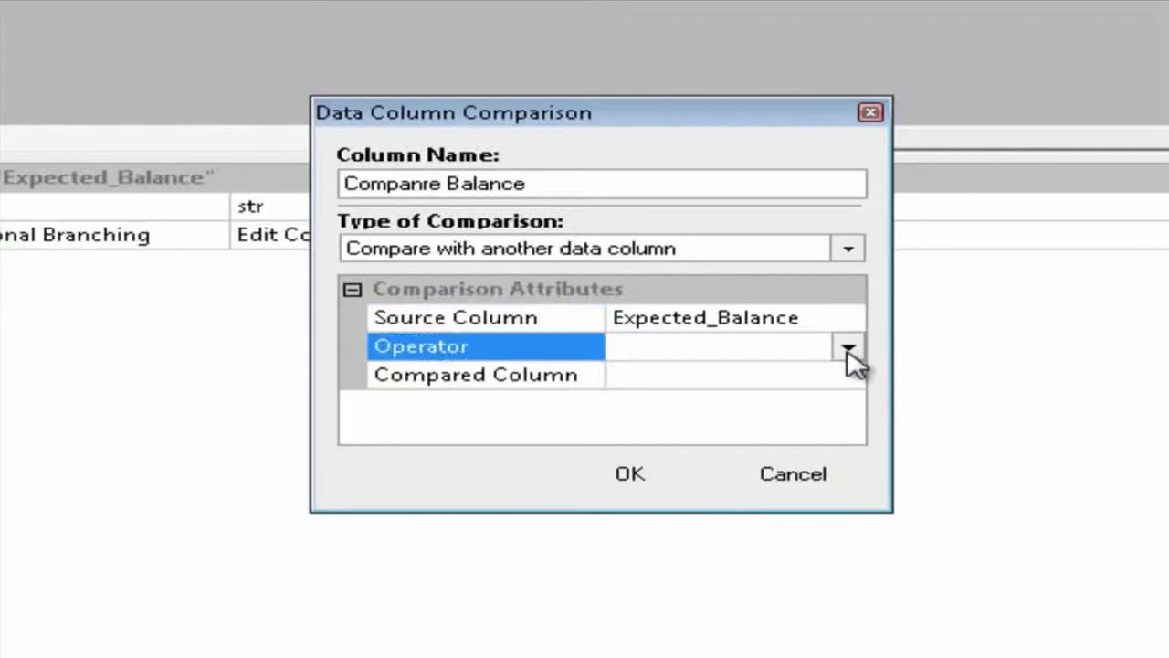
left_click(849, 347)
left_click(633, 378)
- Set Found_Balance as the compared column, create the comparison column, and select Companre Balance in the object tree
left_click(848, 379)
left_click(848, 377)
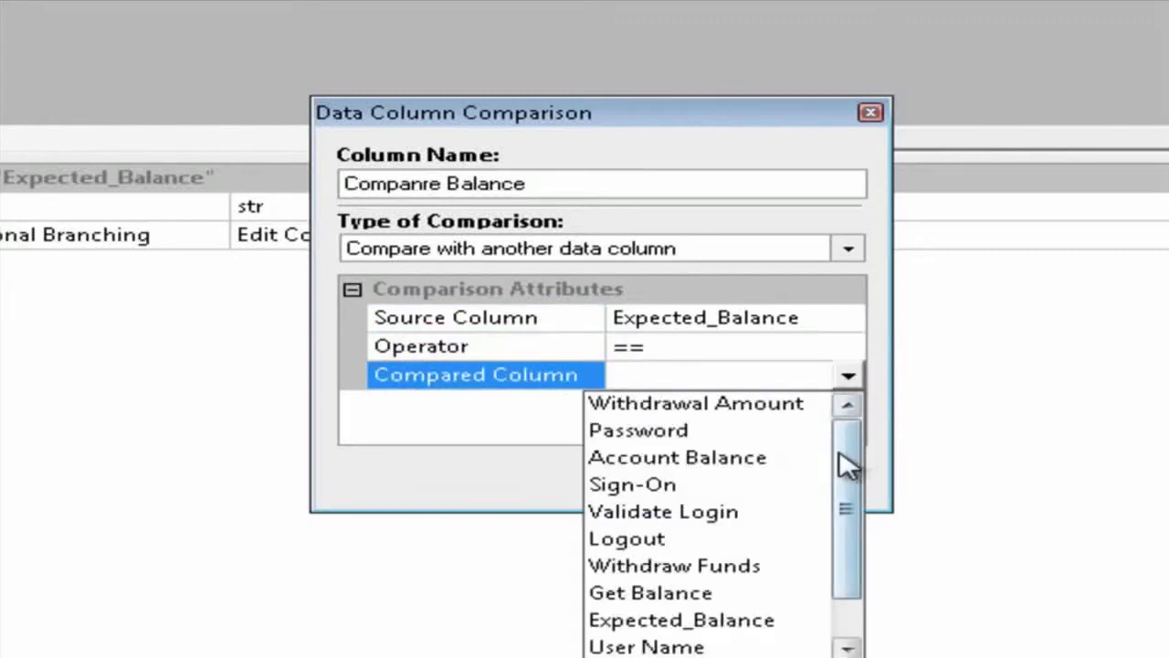
left_click_drag(848, 465, 854, 526)
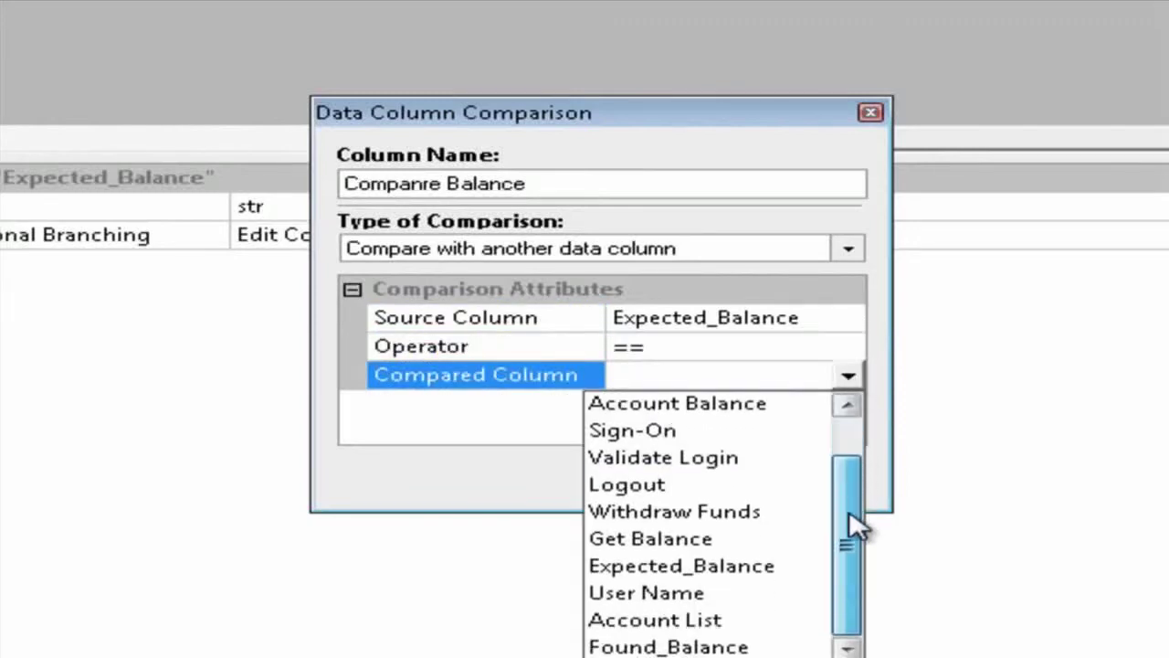
left_click(706, 647)
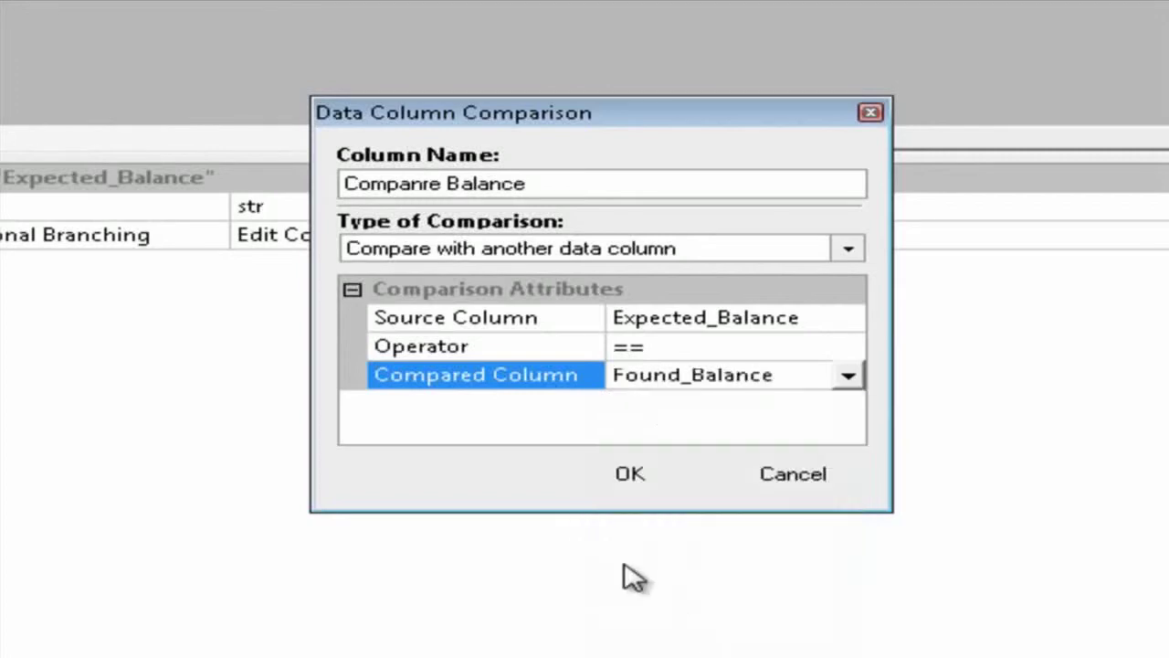
left_click(630, 473)
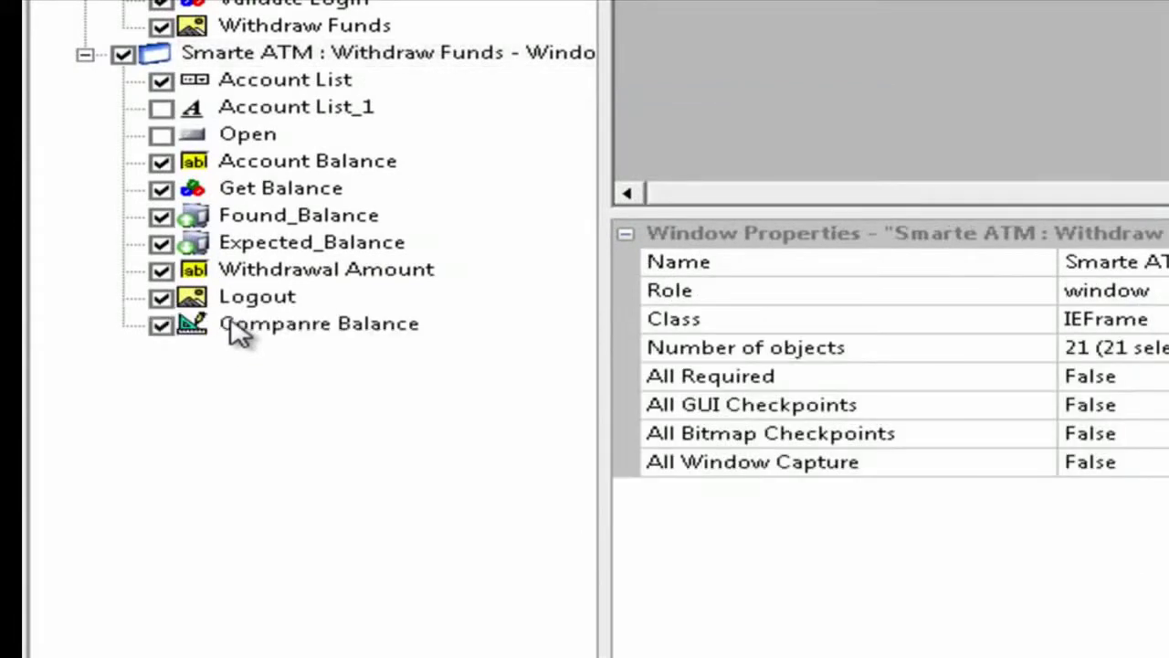
left_click(280, 329)
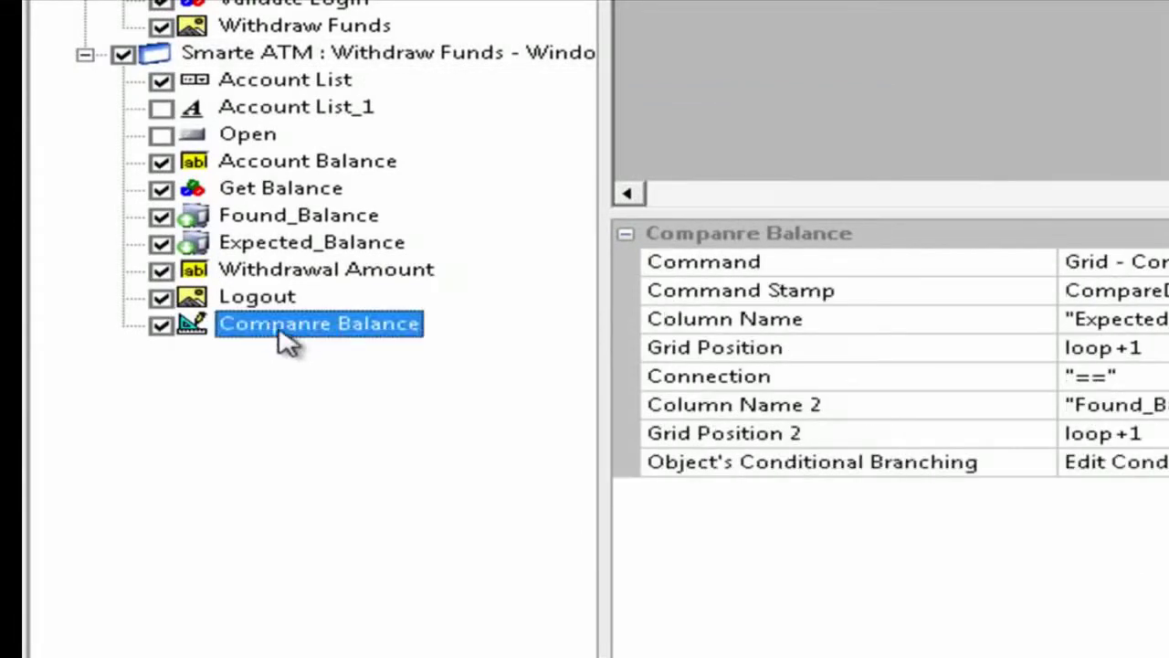